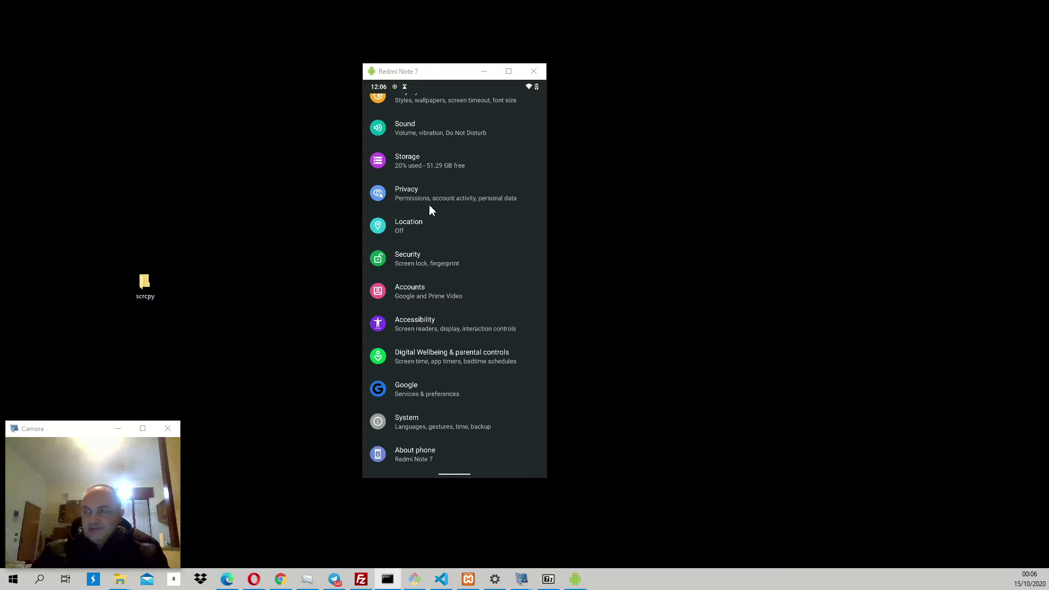
- Scroll the phone's Settings to the top and swipe up to the Redmi Note 7 home screen
drag(460, 170, 435, 345)
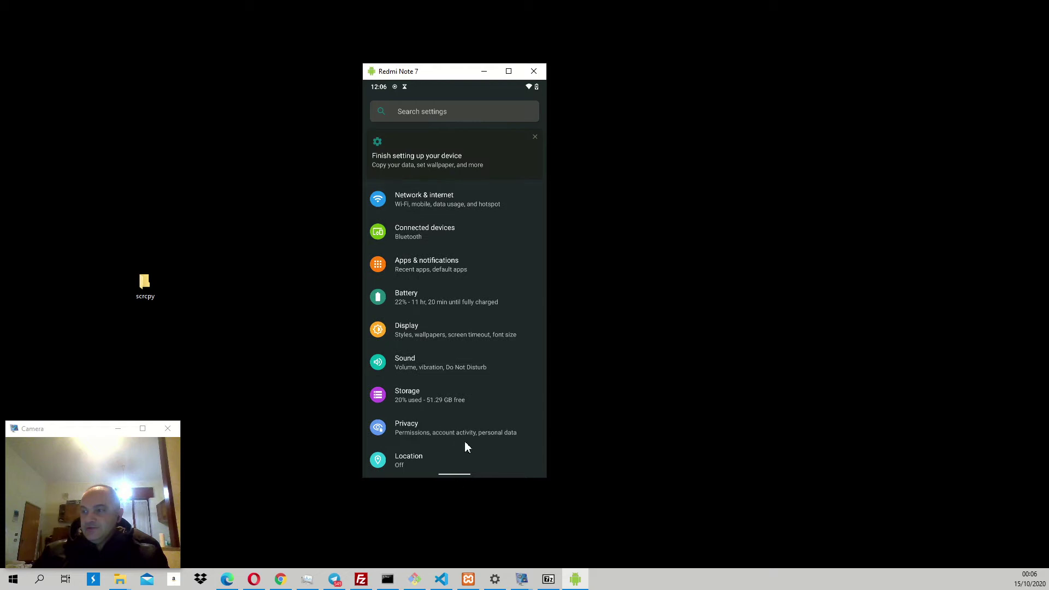
drag(465, 471, 482, 348)
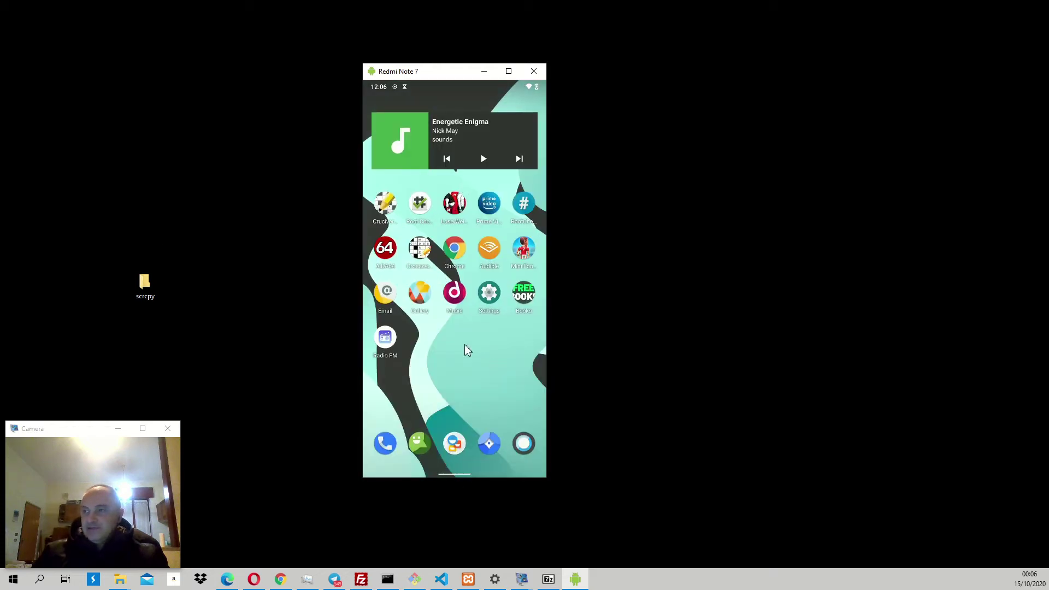
drag(468, 380, 481, 222)
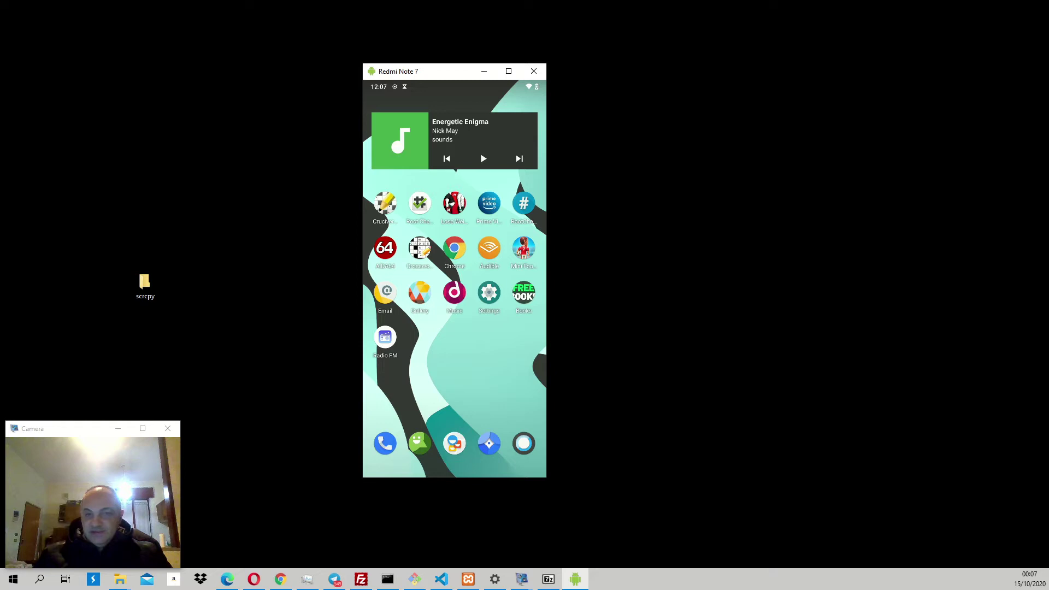
- Bring Chrome forward showing the lineageos.org home page
key(alt+Tab)
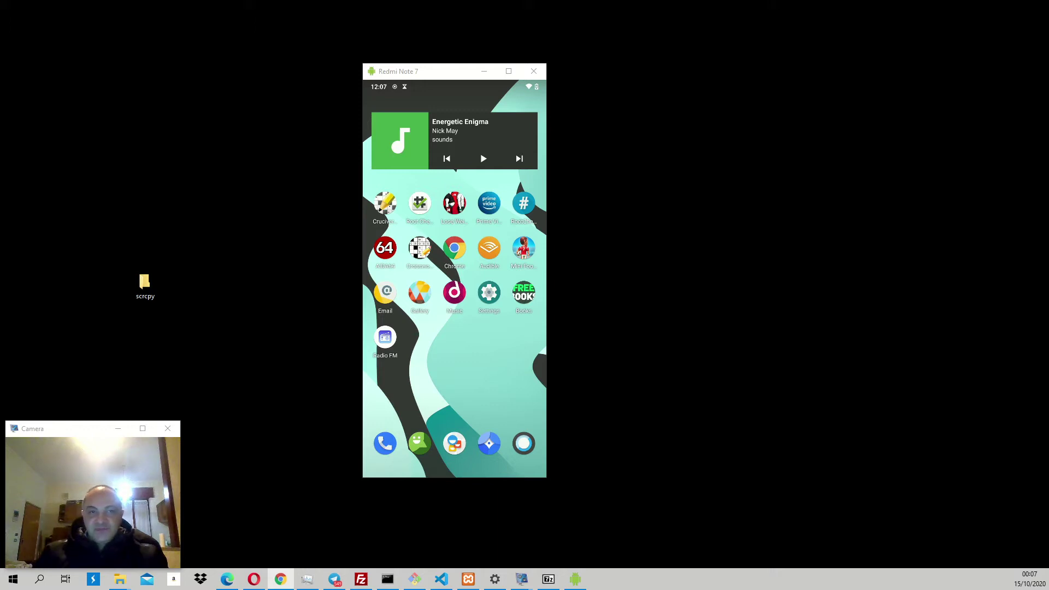
key(alt+Tab)
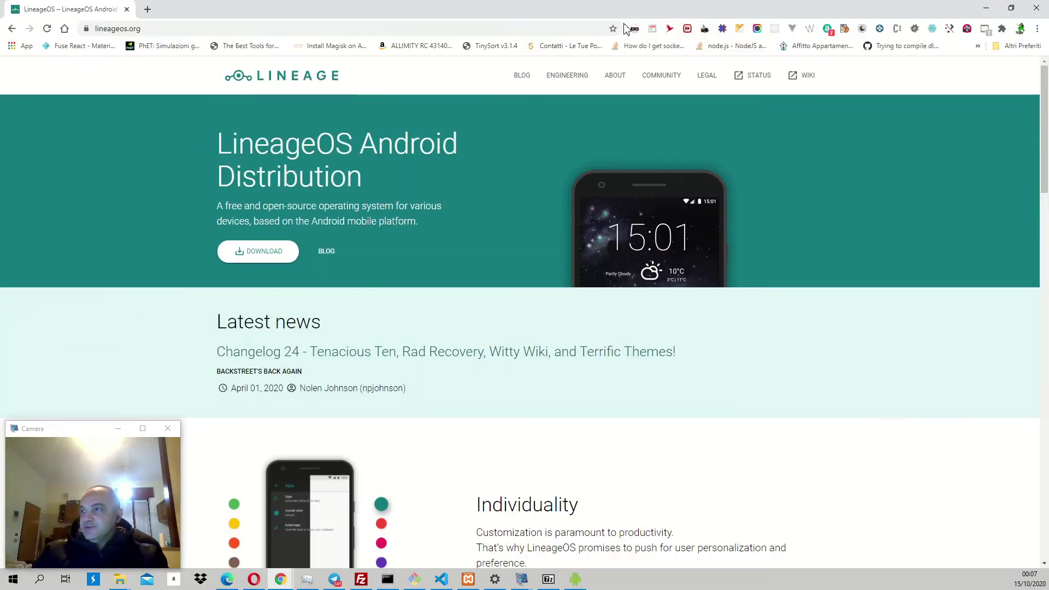
scroll(373, 212, down, 1)
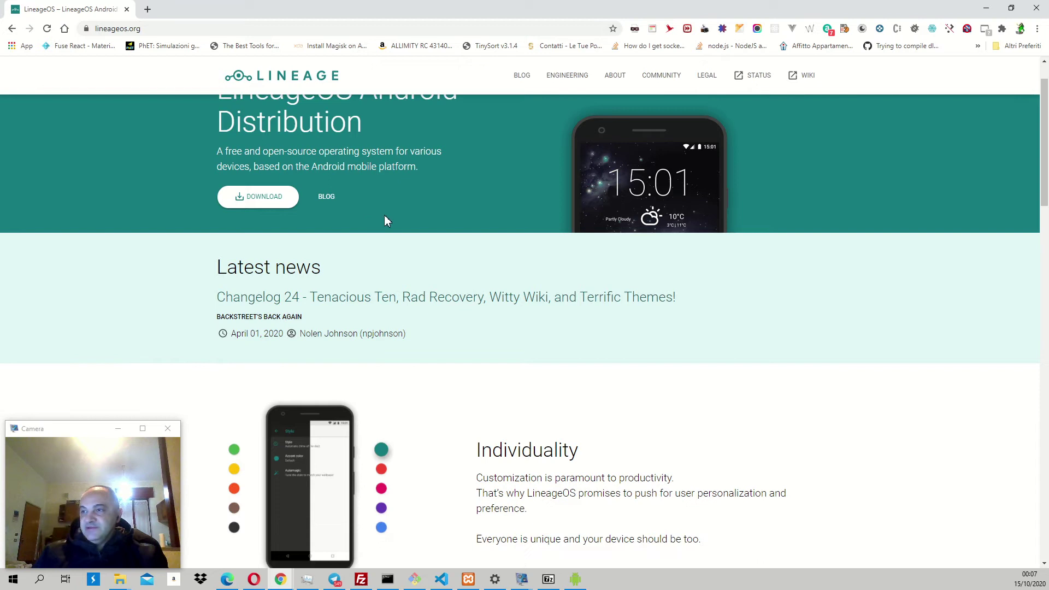
scroll(394, 279, up, 1)
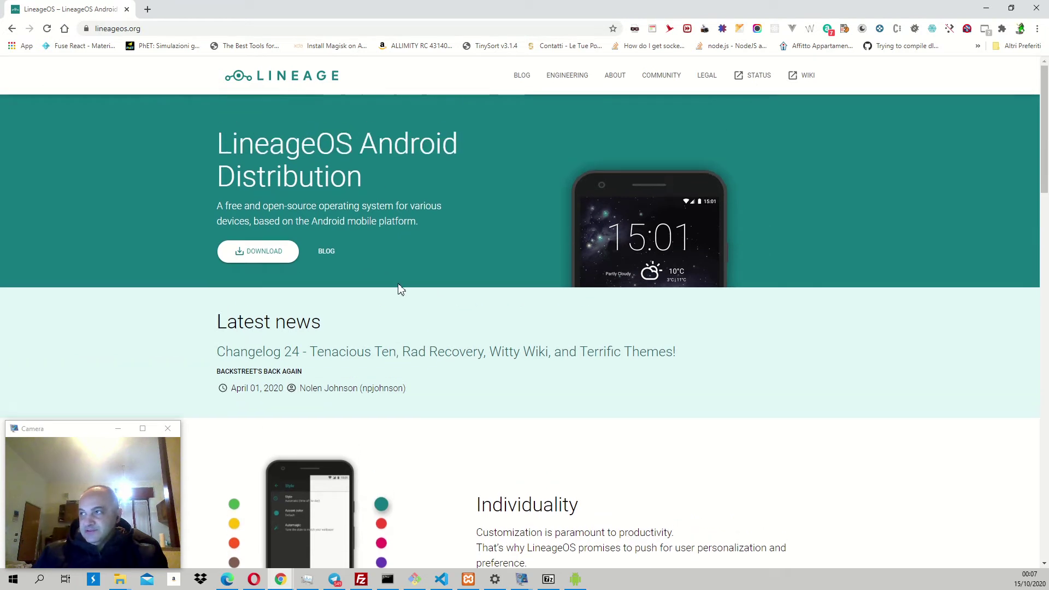
- Open LineageOS Downloads, expand Xiaomi and select Redmi Note 7 (lavender) builds
click(277, 251)
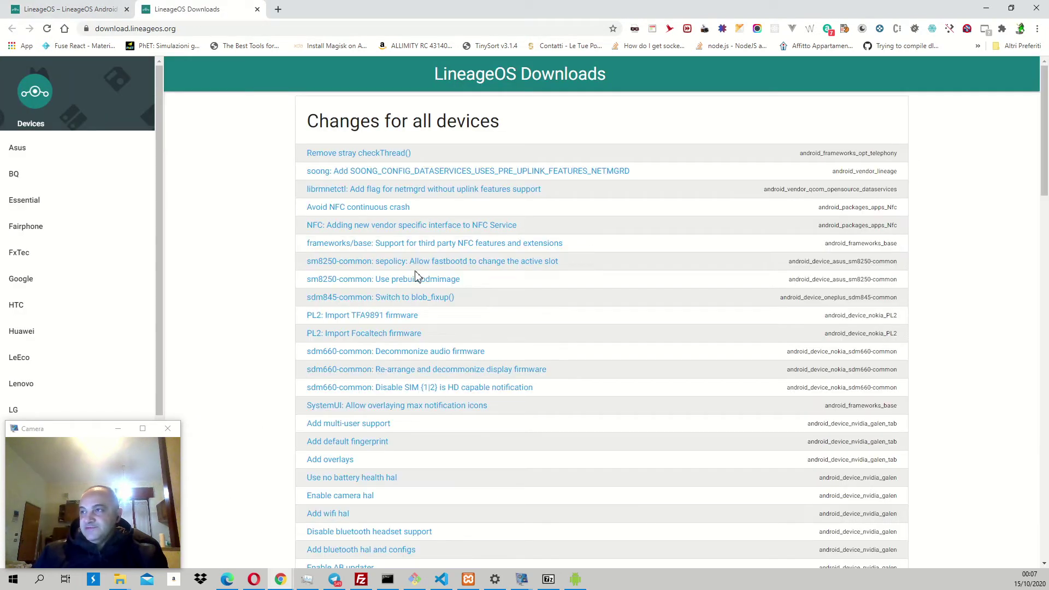
scroll(464, 295, down, 3)
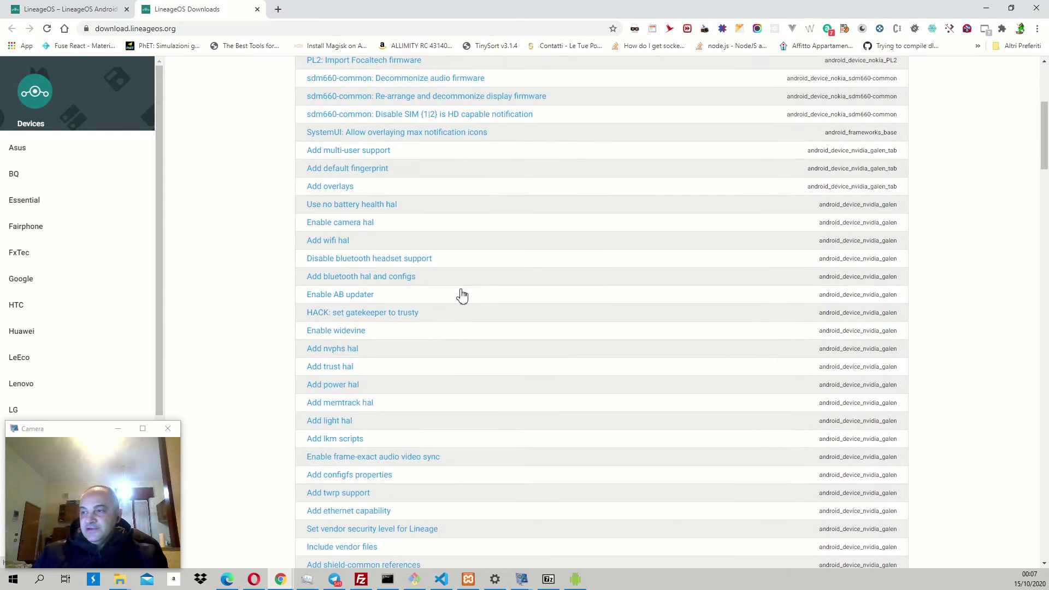
scroll(478, 379, down, 1)
scroll(36, 285, down, 3)
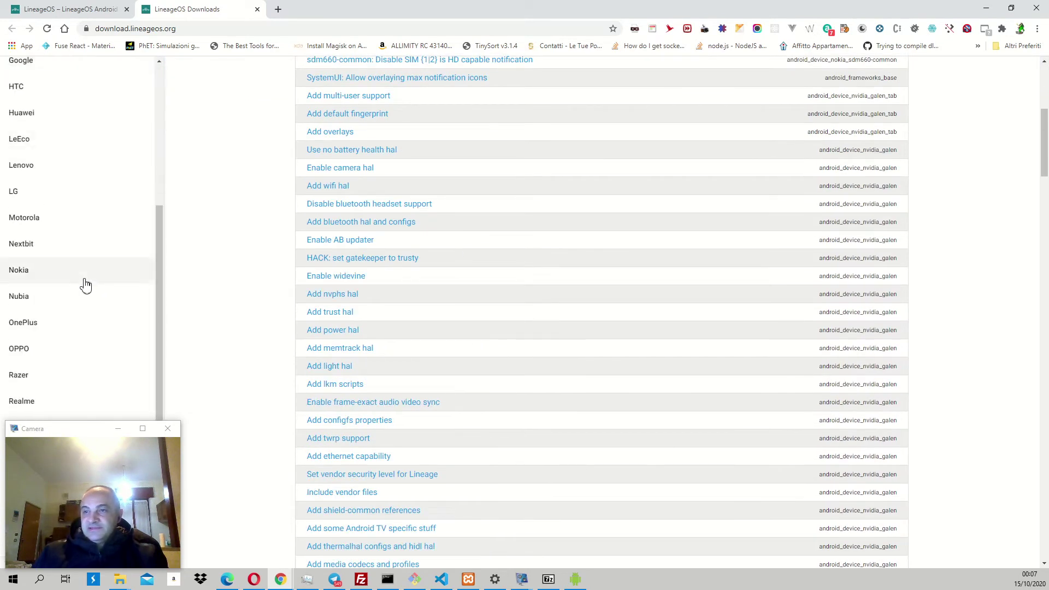
scroll(72, 241, down, 3)
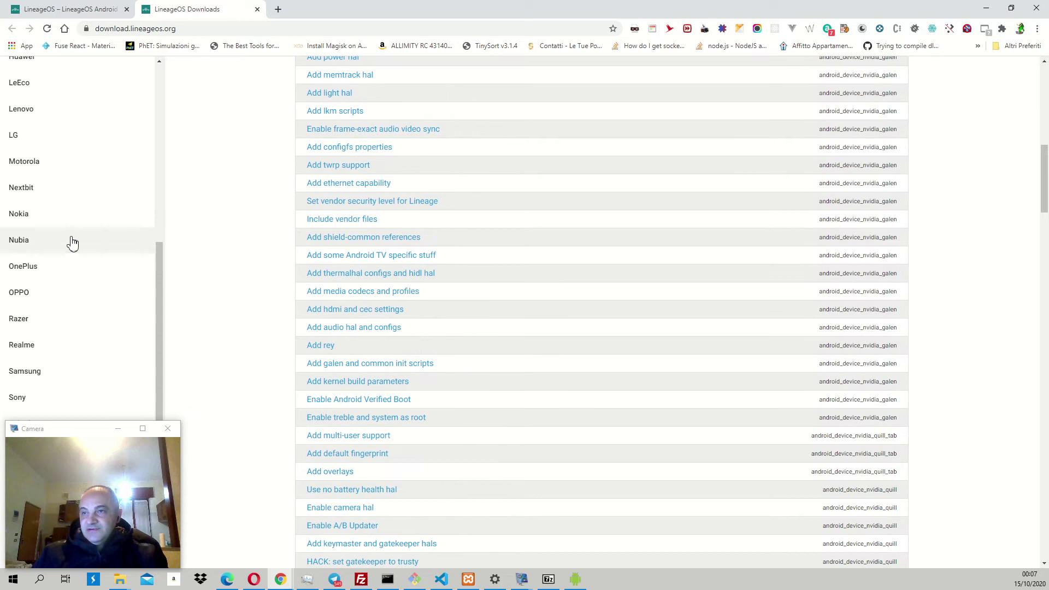
scroll(70, 245, up, 2)
scroll(71, 256, down, 2)
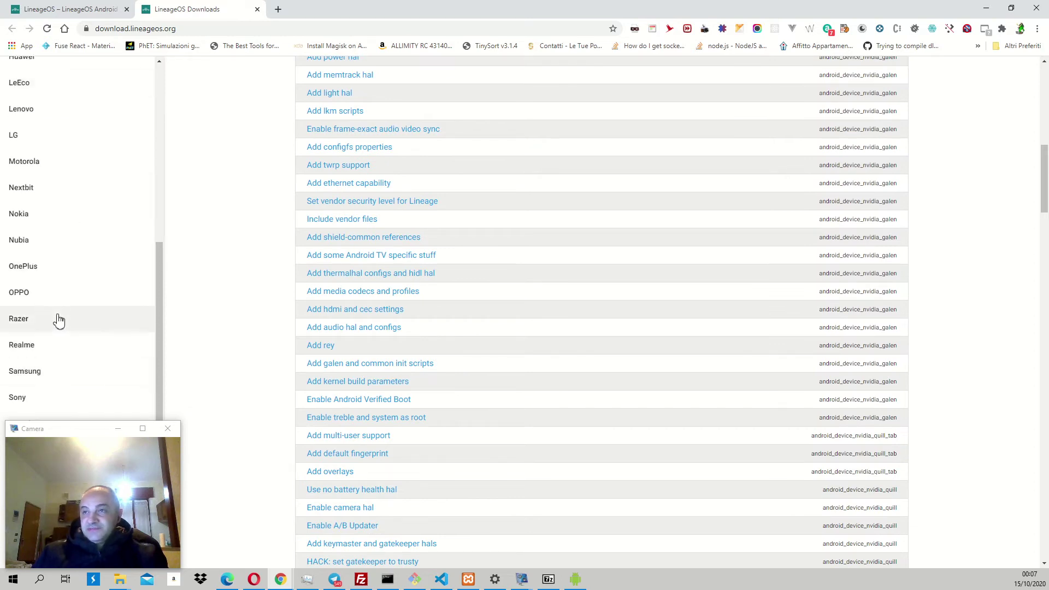
scroll(58, 304, up, 3)
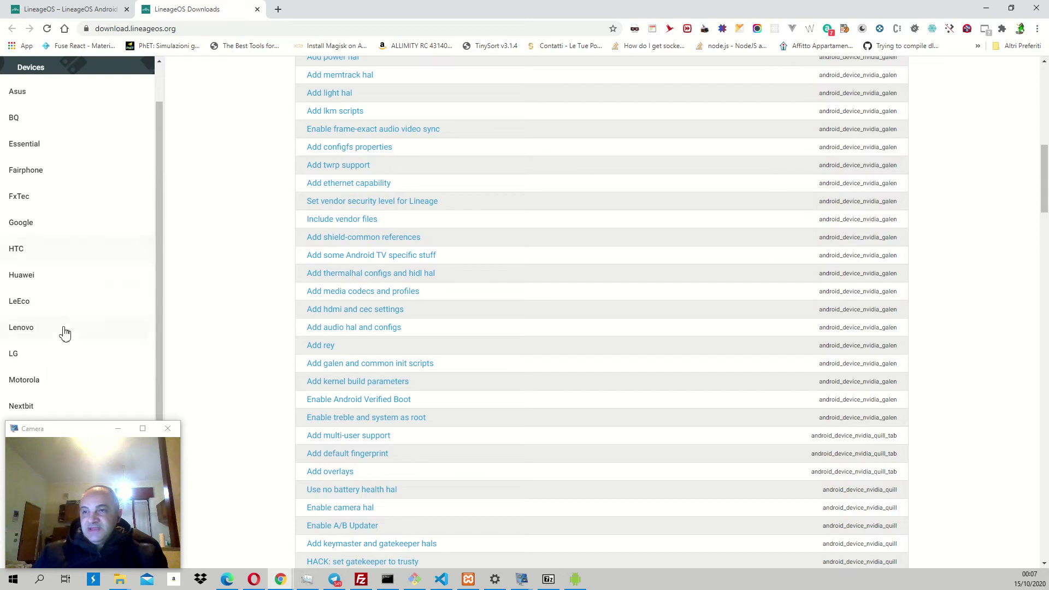
scroll(63, 333, down, 2)
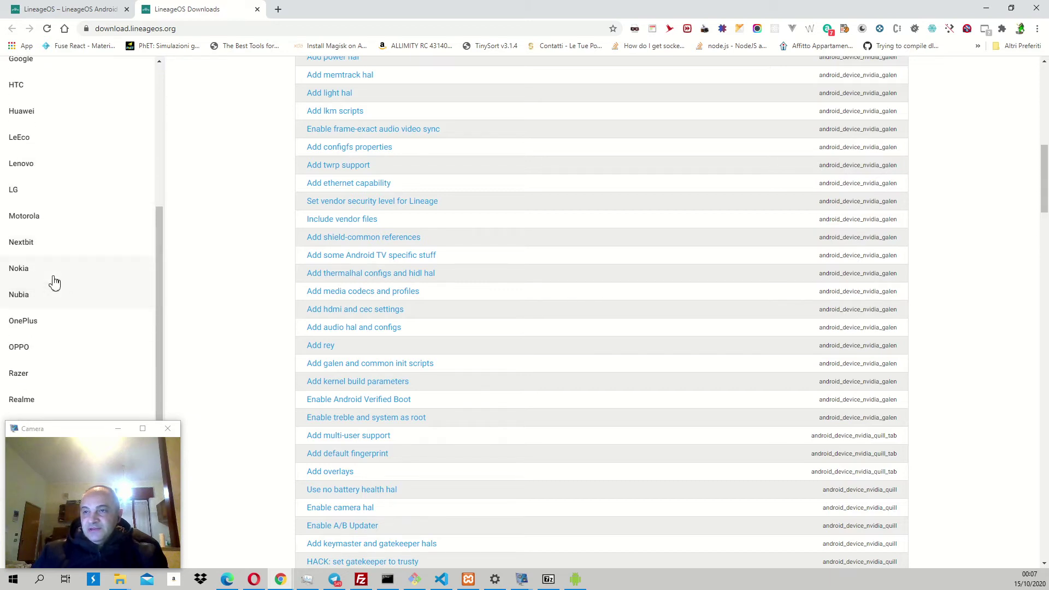
scroll(59, 278, up, 3)
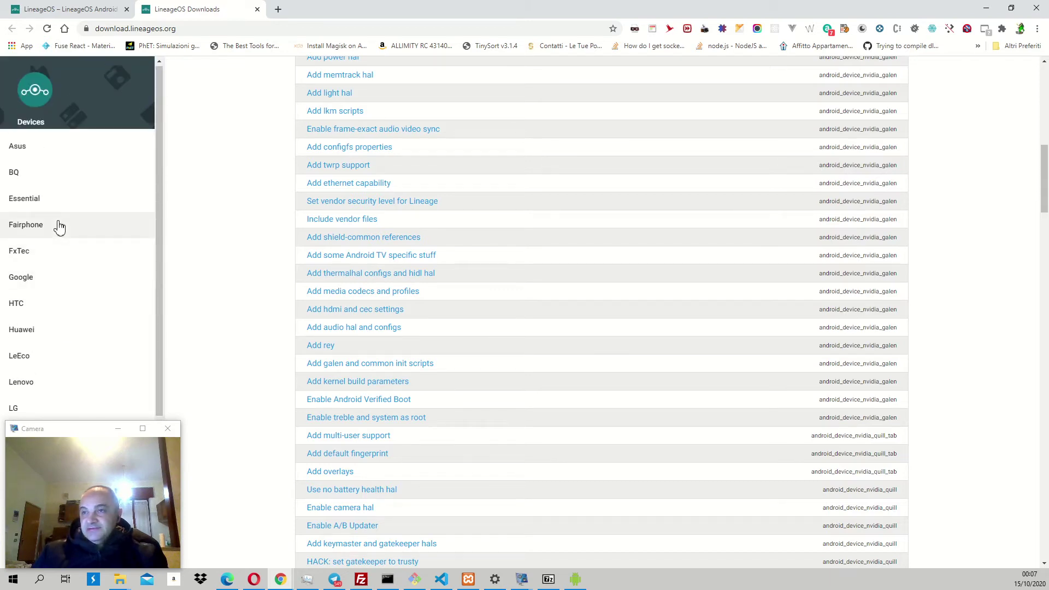
scroll(58, 229, down, 3)
scroll(58, 230, down, 1)
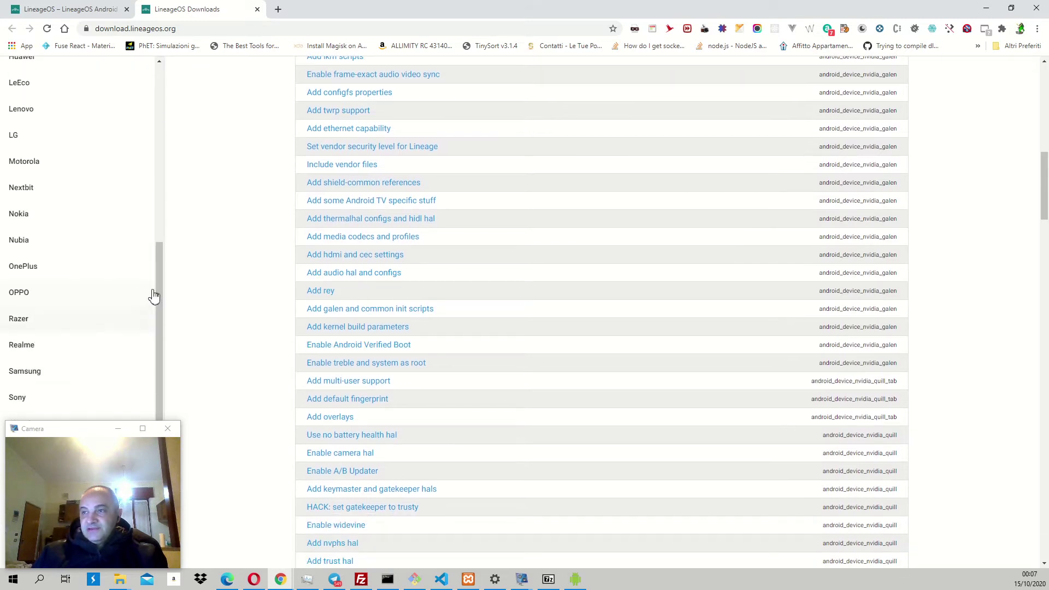
drag(98, 429, 167, 424)
scroll(35, 445, down, 3)
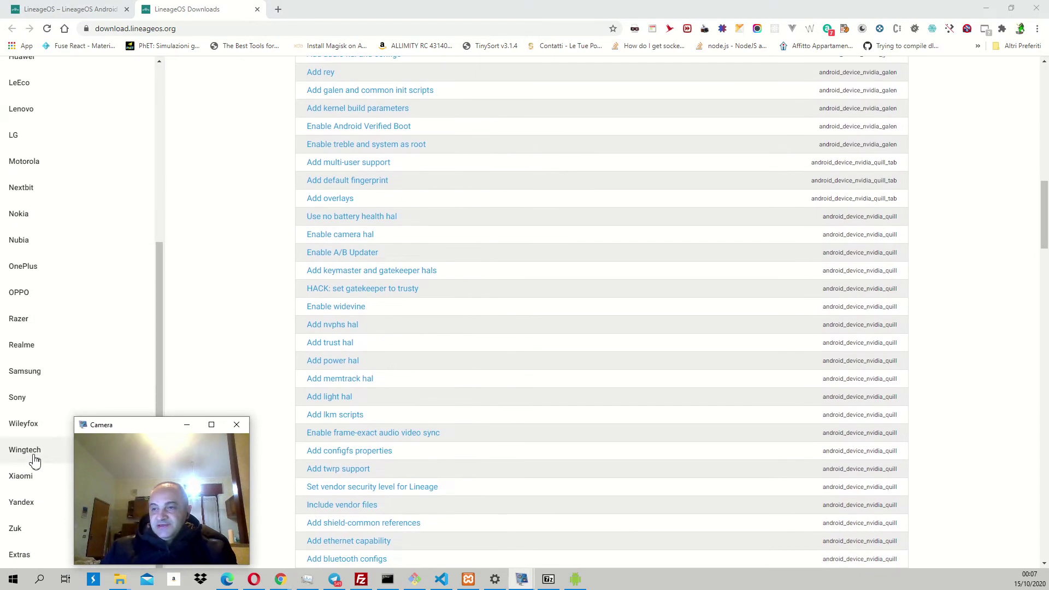
click(28, 476)
scroll(33, 426, down, 3)
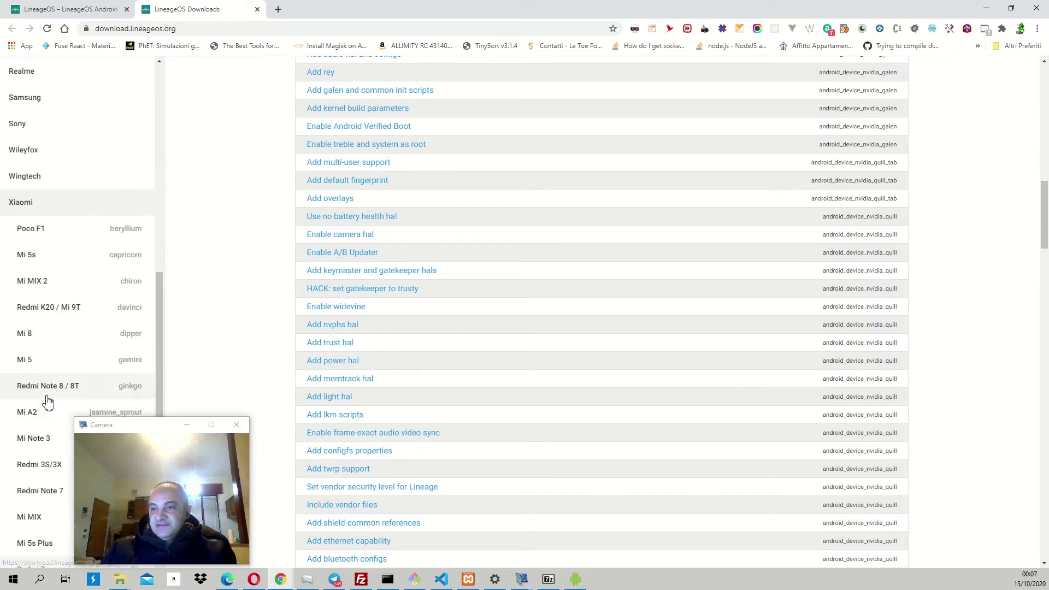
scroll(41, 360, down, 2)
scroll(41, 347, down, 2)
scroll(46, 358, down, 2)
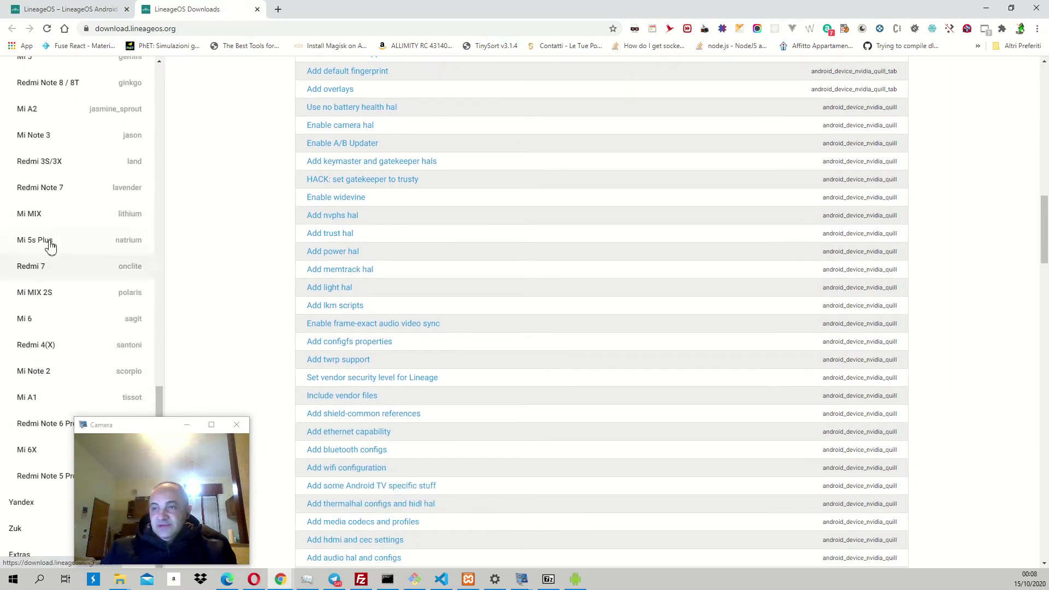
click(75, 197)
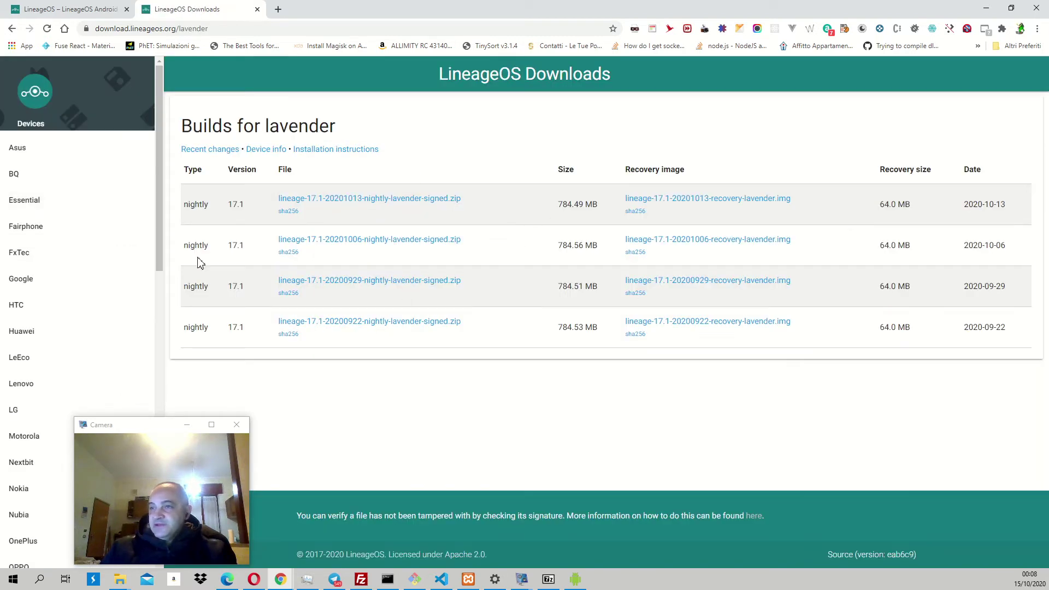
scroll(132, 303, down, 2)
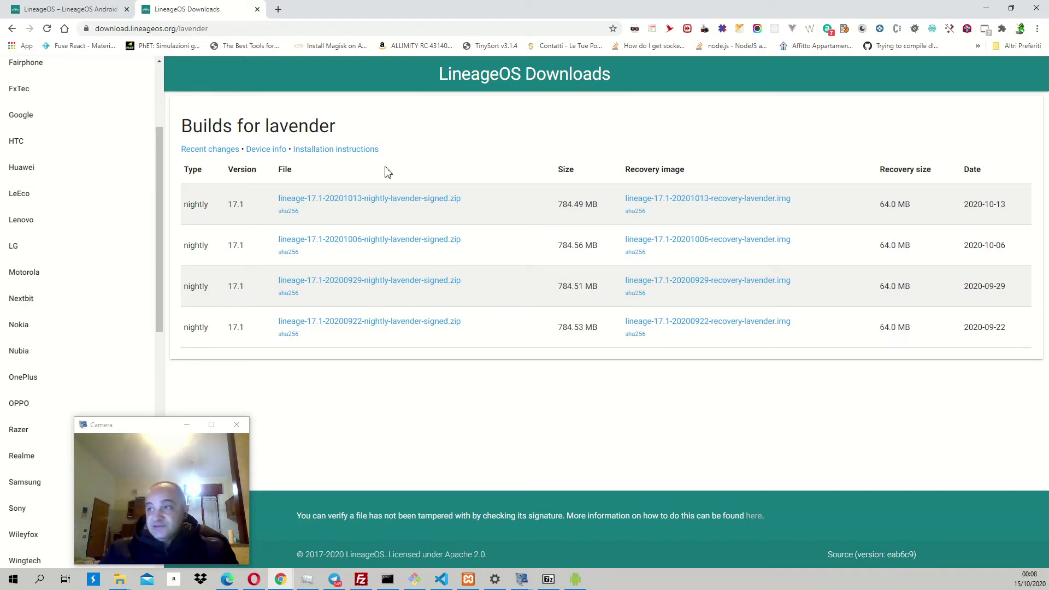
scroll(129, 304, down, 3)
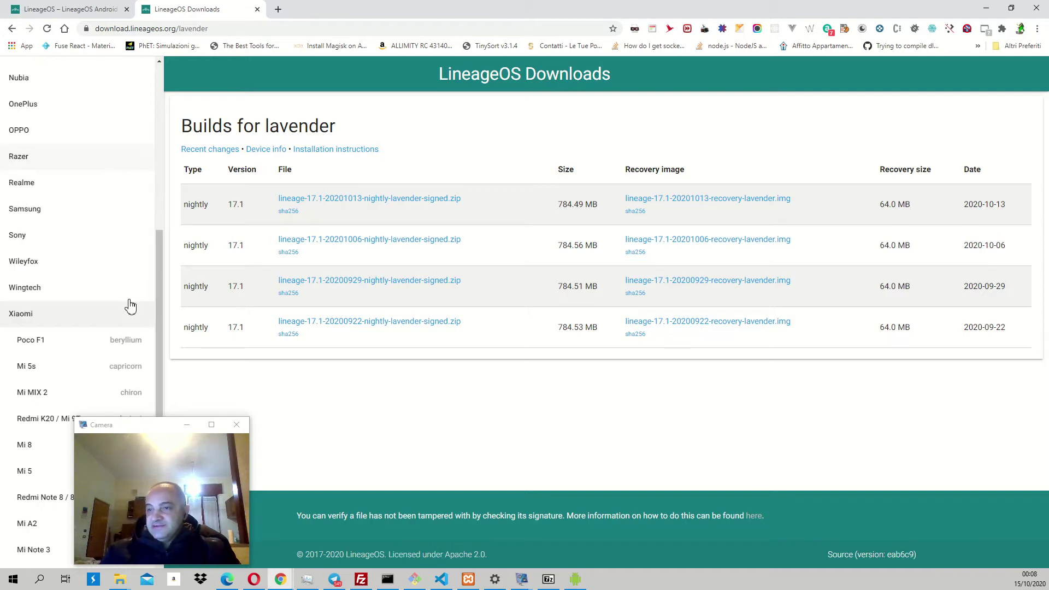
scroll(110, 304, down, 1)
scroll(99, 317, down, 2)
scroll(90, 344, down, 1)
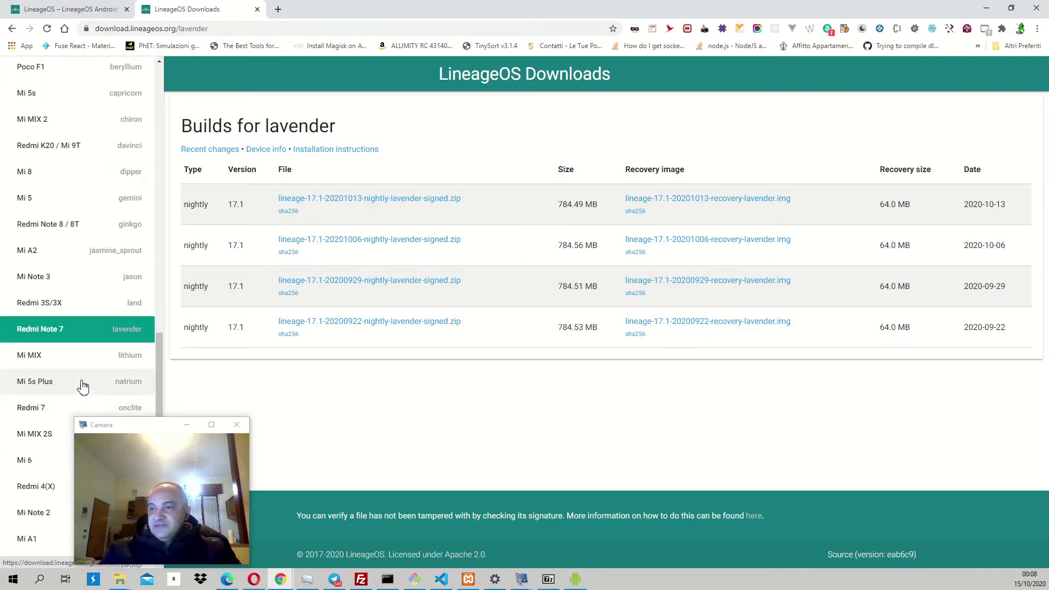
scroll(73, 393, down, 1)
scroll(99, 391, down, 2)
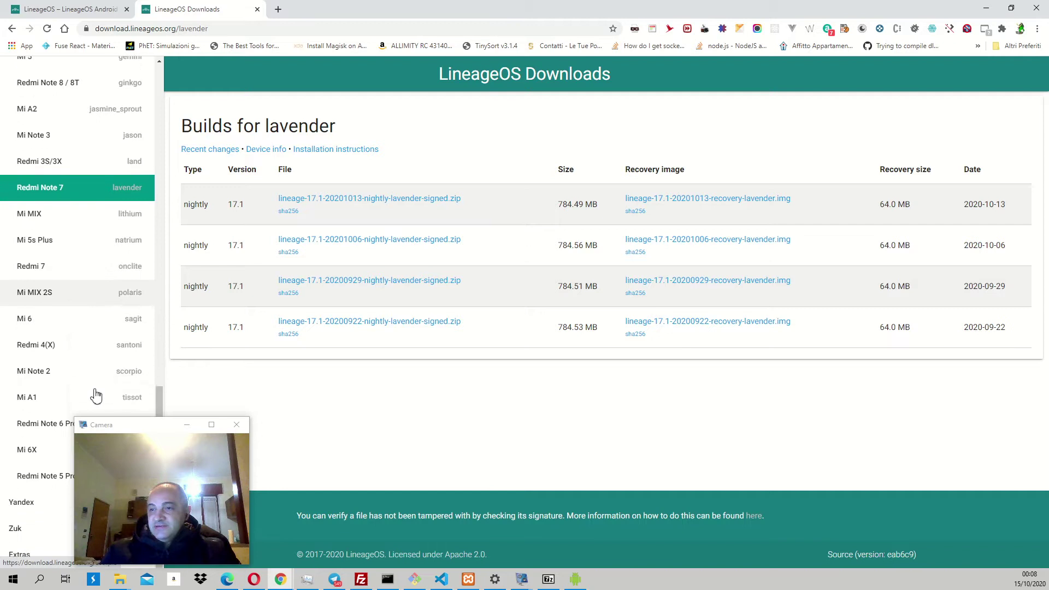
- Scroll the lavender builds table and return focus to the builds page
drag(136, 431, 160, 421)
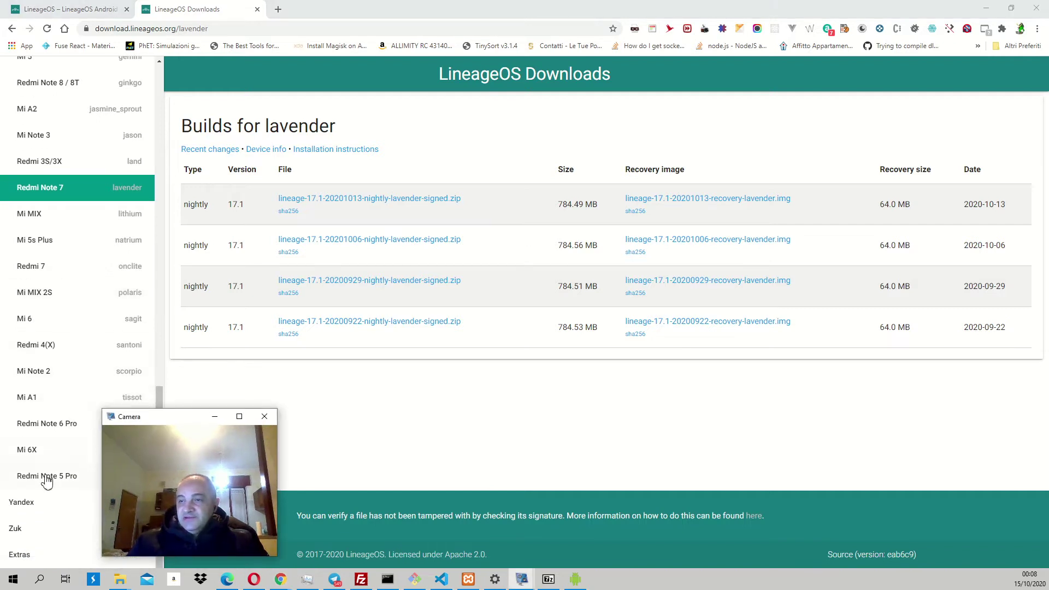
scroll(97, 234, up, 2)
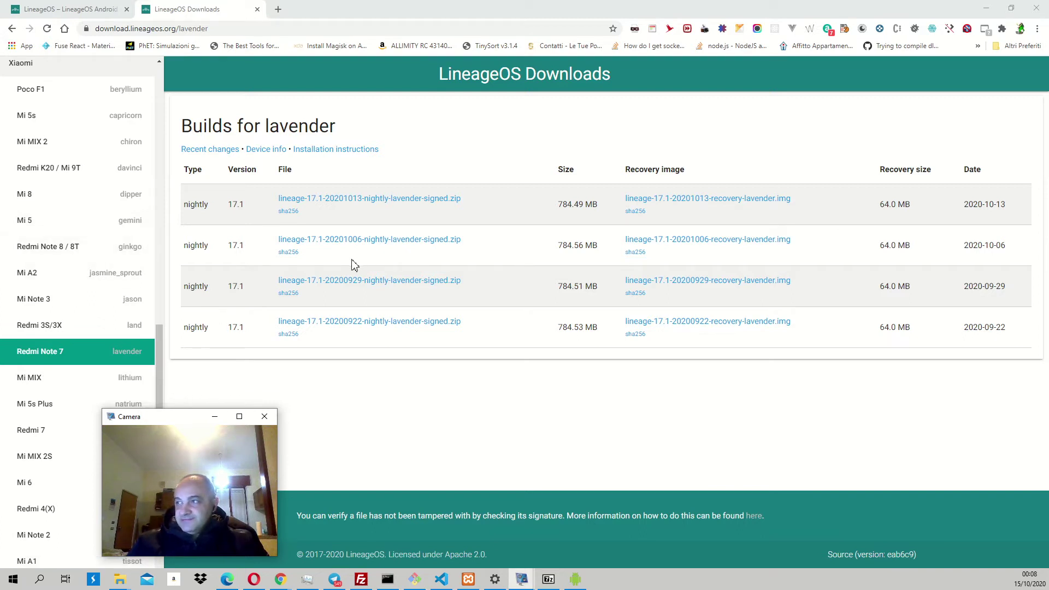
click(412, 135)
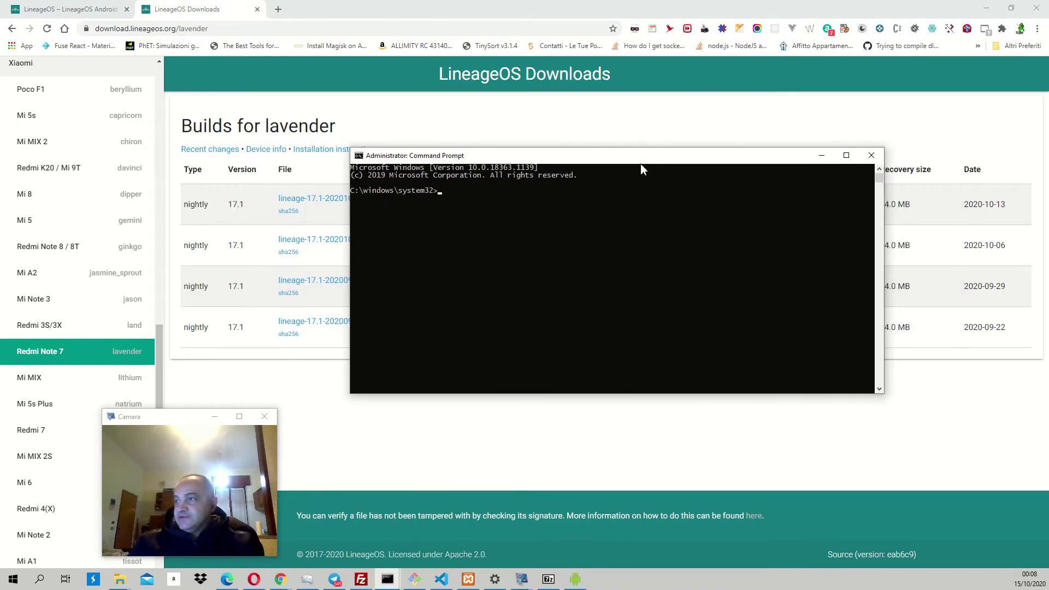
- Open Desktop's platform-tools folder, sorted by date modified, and move it beside the prompt
click(606, 215)
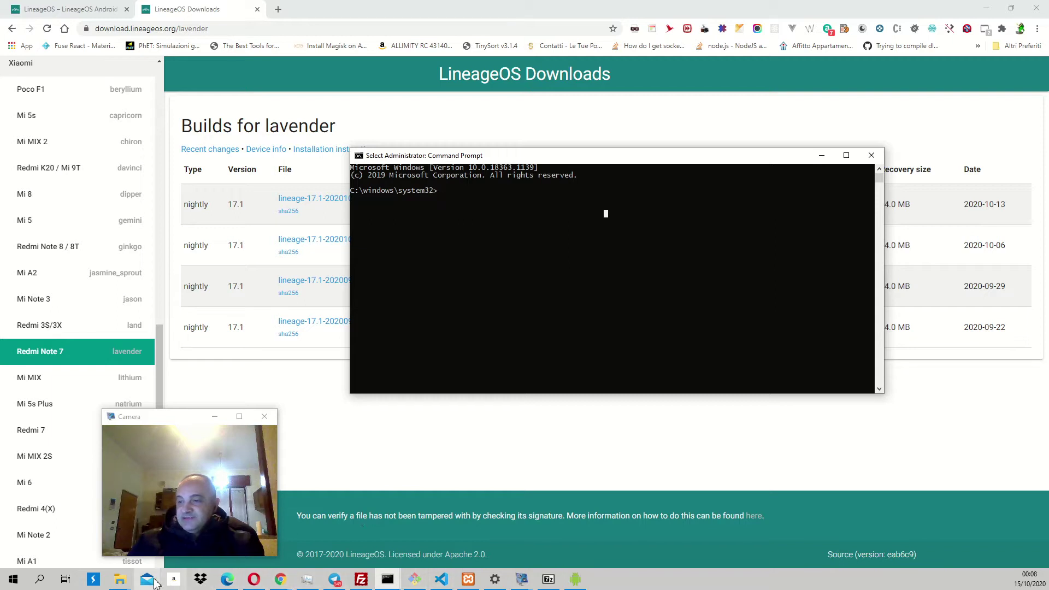
click(121, 581)
click(242, 529)
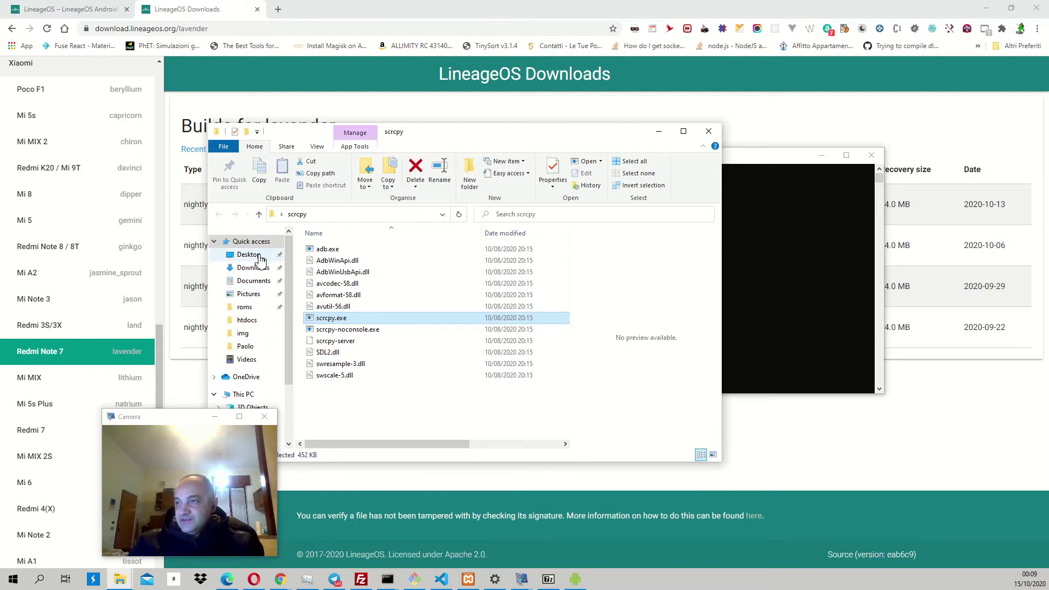
click(248, 254)
scroll(380, 343, down, 5)
scroll(380, 343, up, 5)
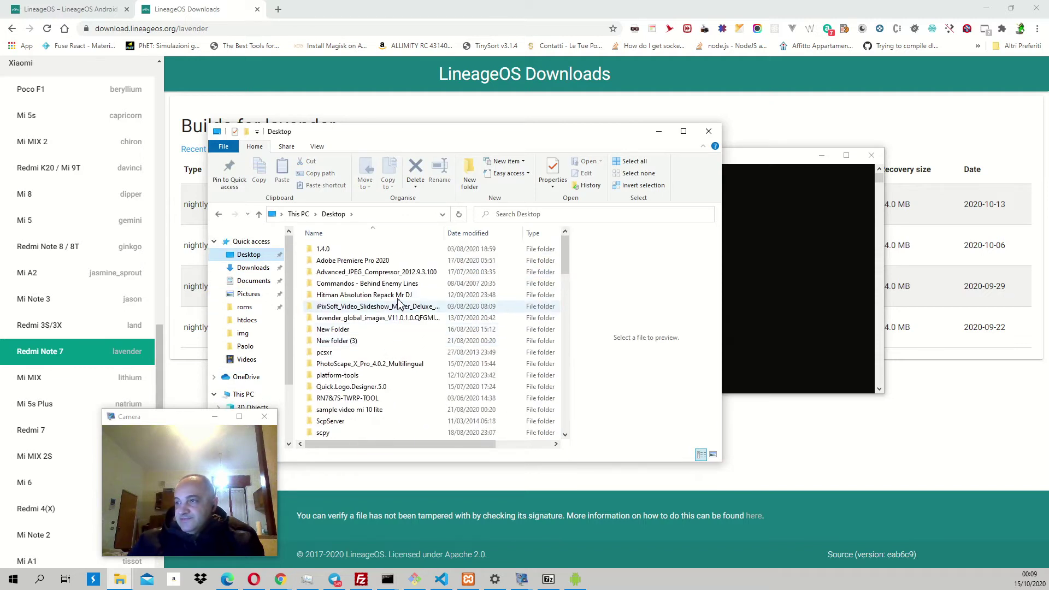
click(485, 233)
scroll(435, 301, down, 2)
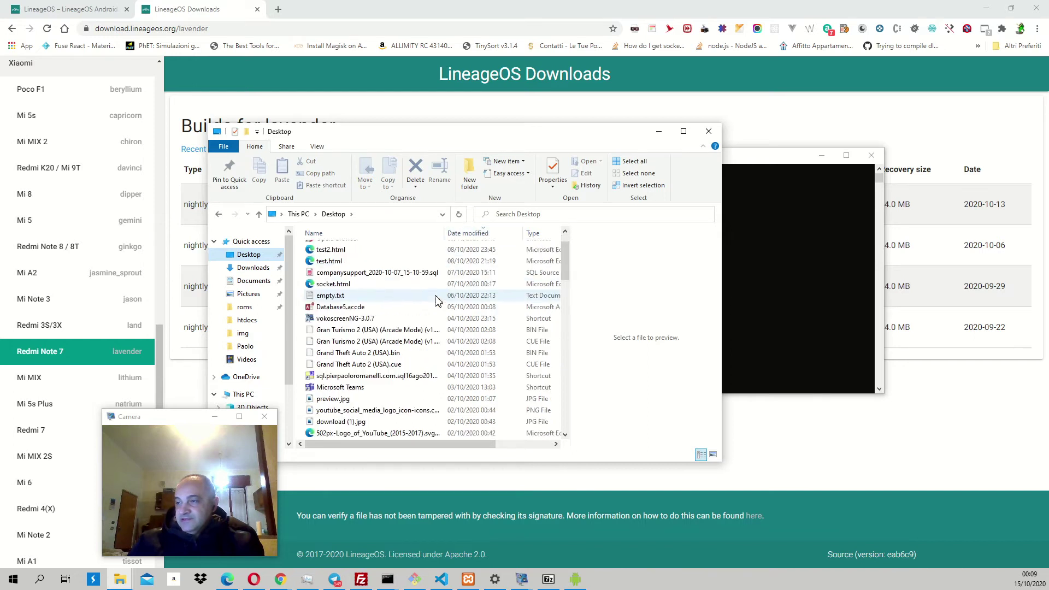
scroll(435, 301, down, 3)
scroll(436, 301, down, 3)
scroll(435, 303, down, 3)
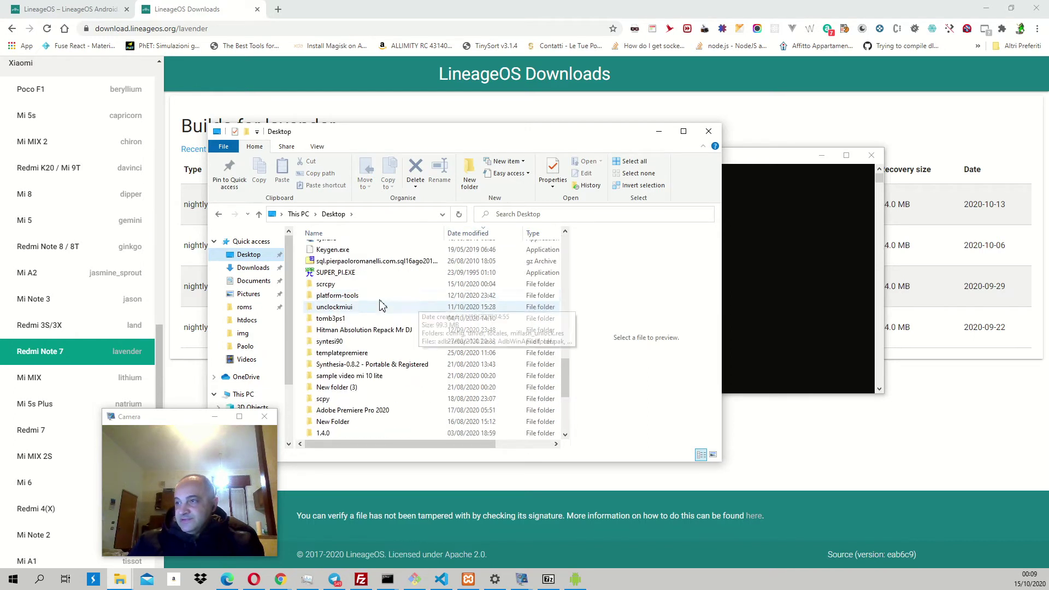
double_click(435, 298)
scroll(460, 307, down, 2)
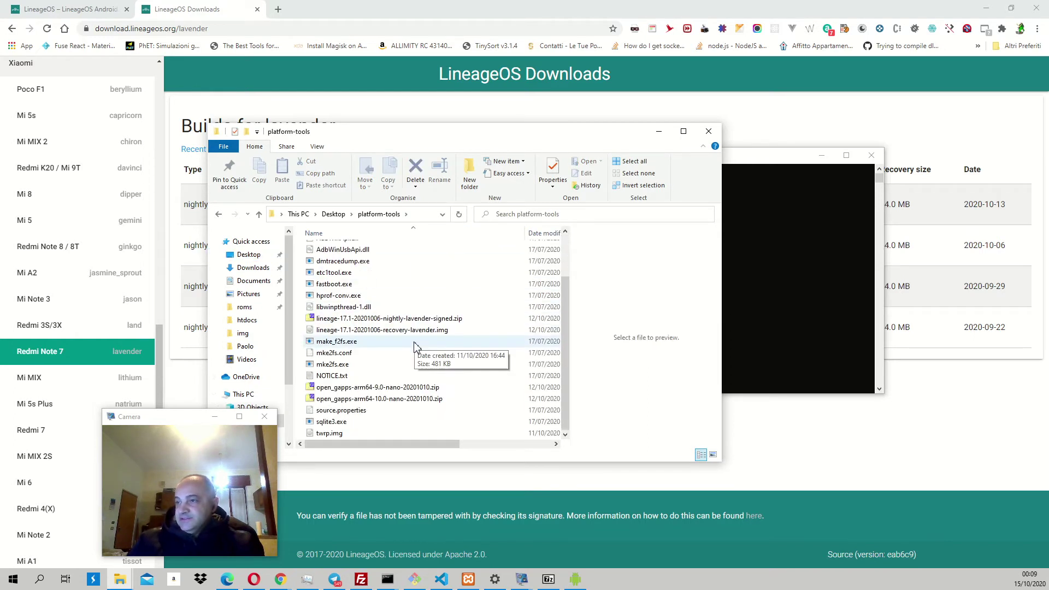
scroll(390, 353, up, 2)
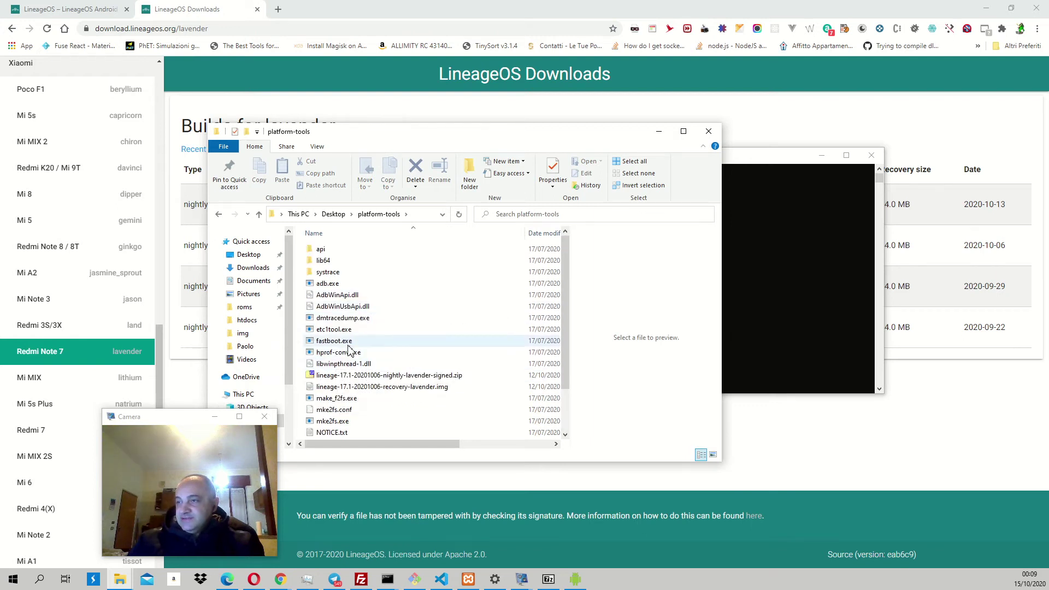
scroll(406, 353, down, 2)
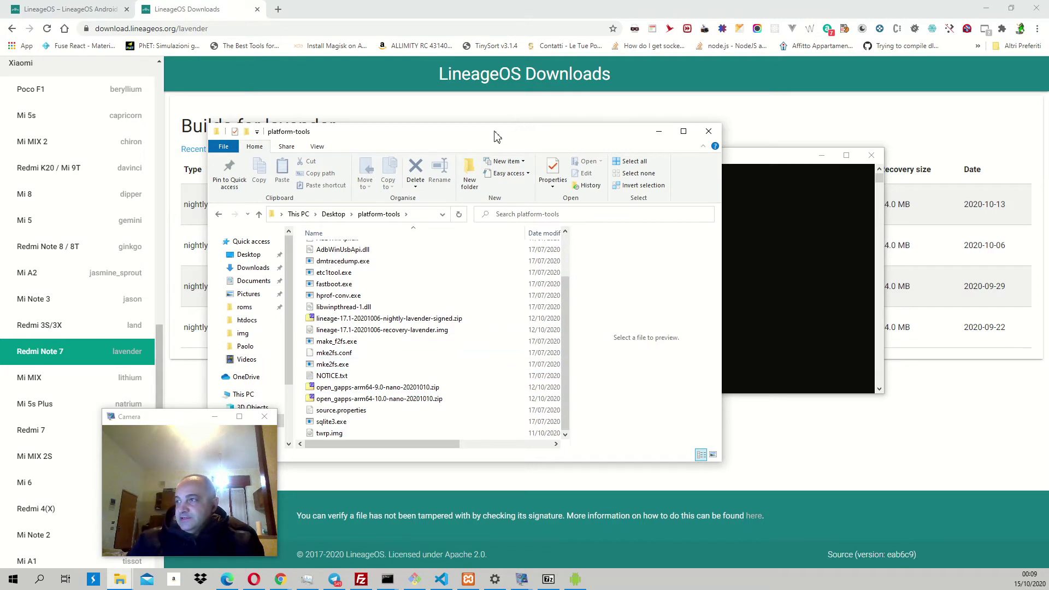
drag(494, 131, 821, 170)
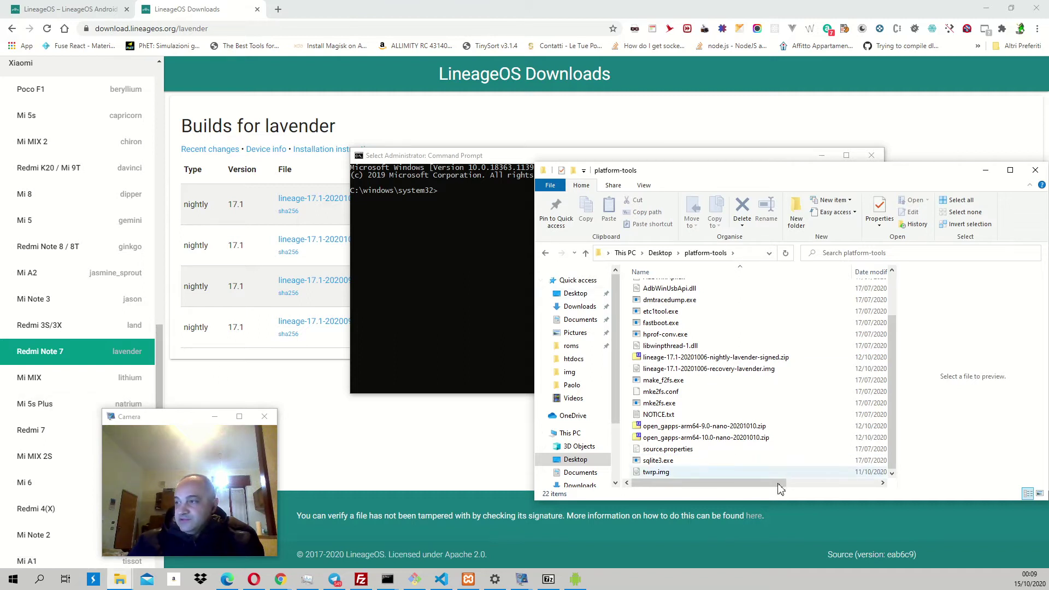
scroll(702, 394, up, 2)
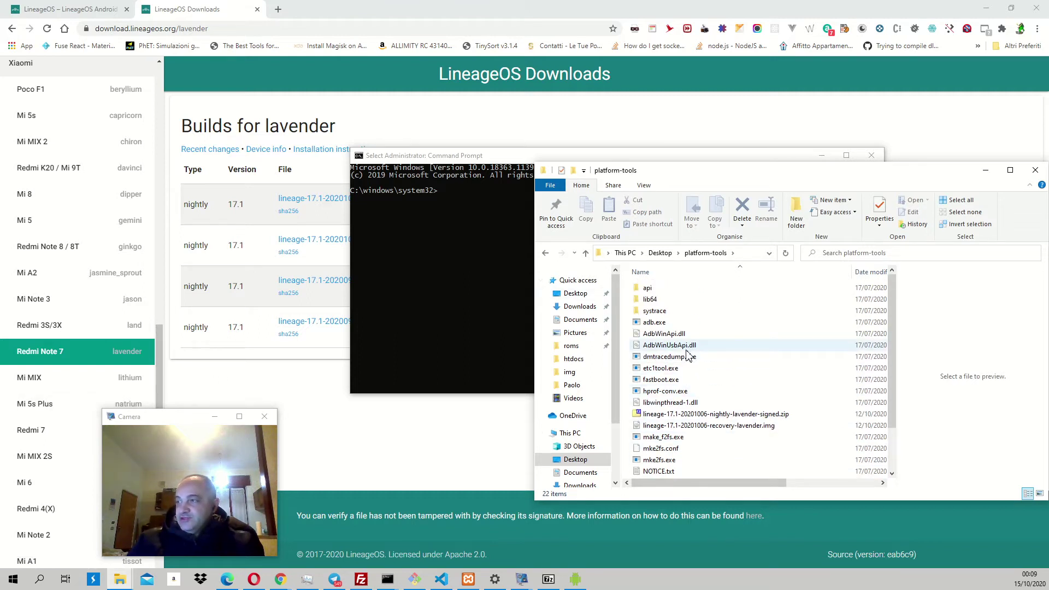
scroll(686, 354, down, 2)
scroll(680, 385, up, 2)
- Change the prompt to the pasted platform-tools path with cd, then list it with dir
click(681, 379)
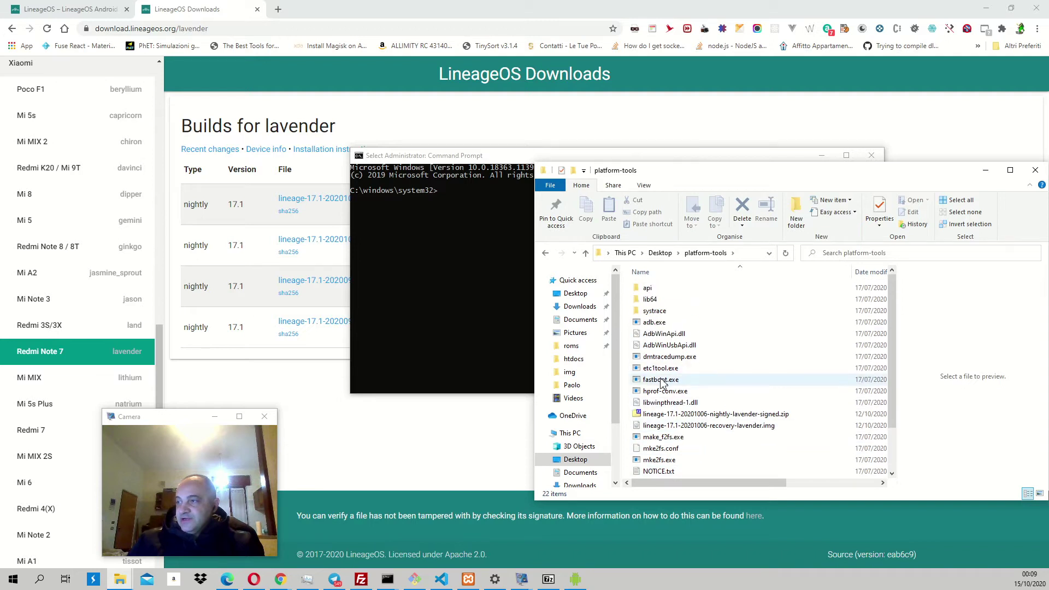
click(467, 263)
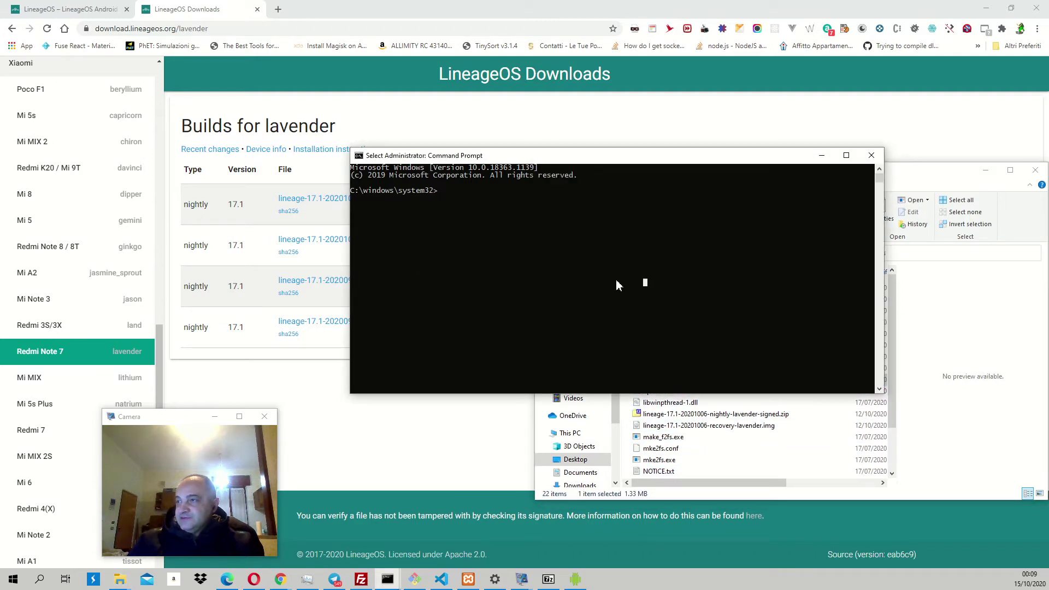
click(890, 336)
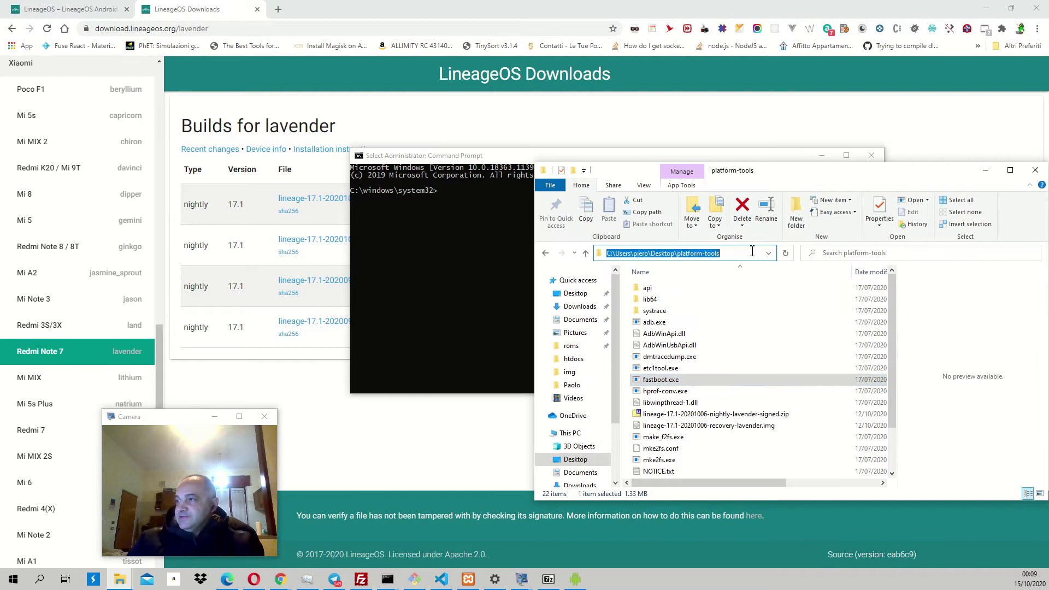
click(469, 246)
text(cd)
text(C:\Users\piero\Desktop\platform-tools)
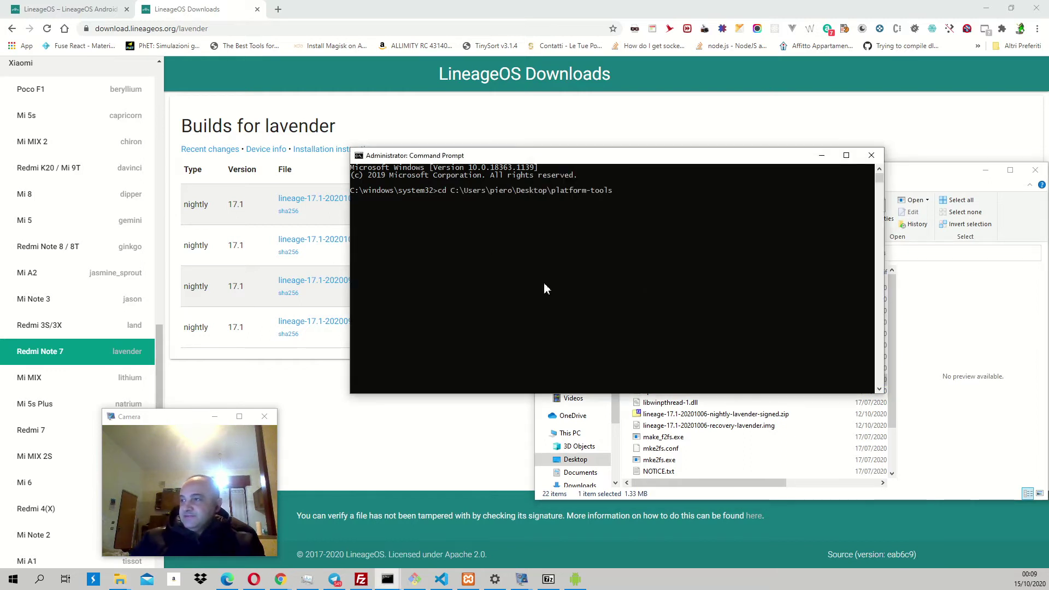
key(Return)
text(dir)
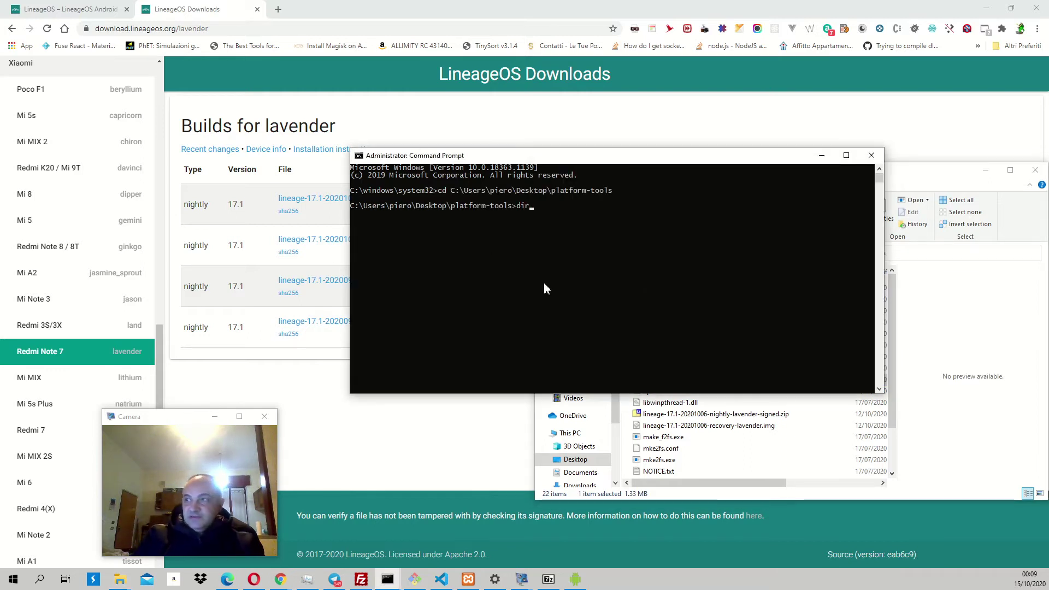
key(Return)
scroll(614, 297, up, 1)
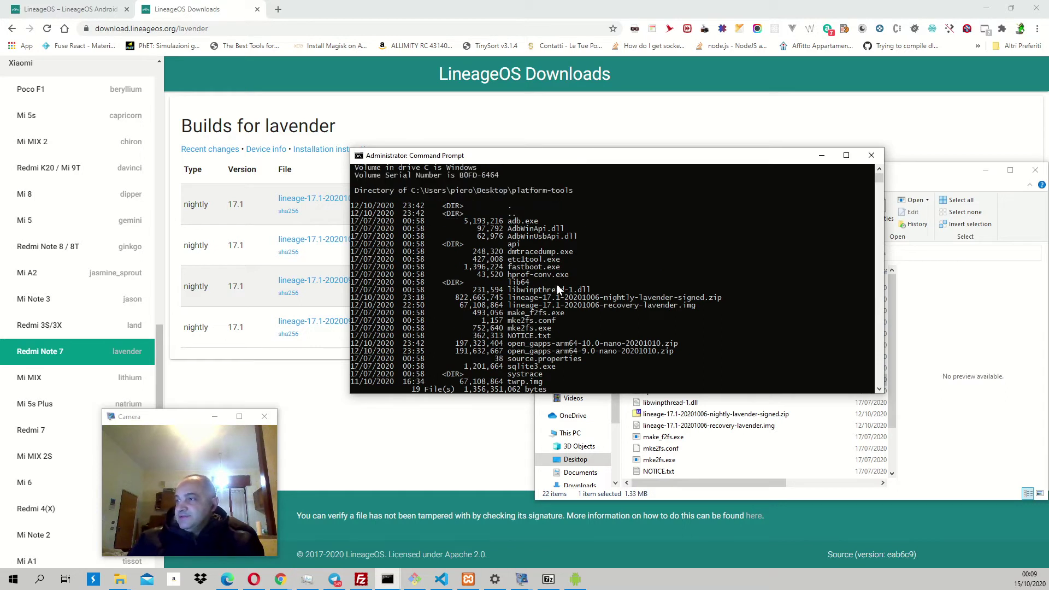
scroll(557, 287, down, 1)
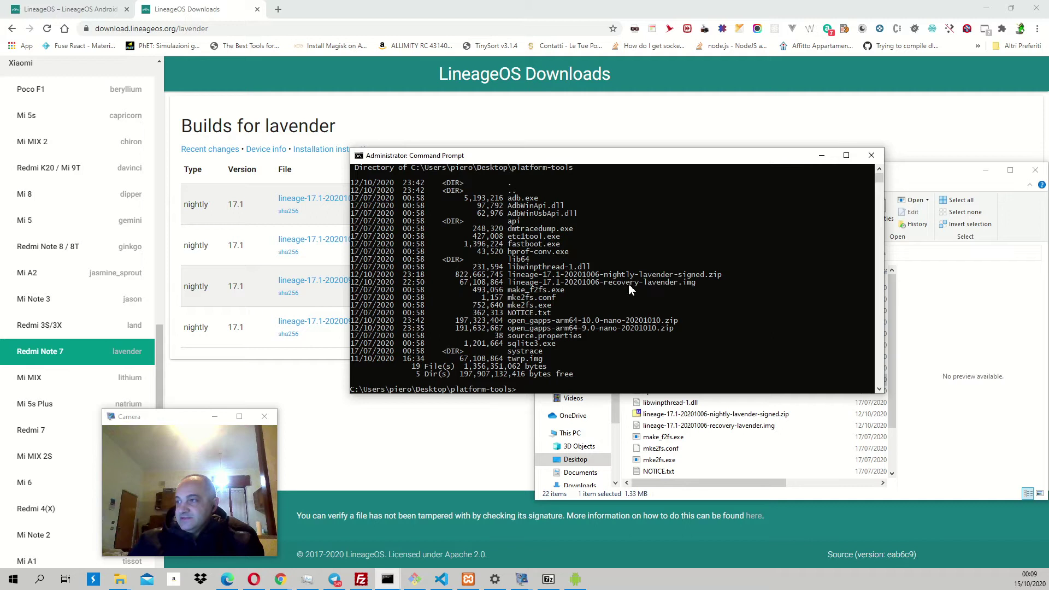
- Go back to the lavender builds page and open its installation instructions
click(705, 113)
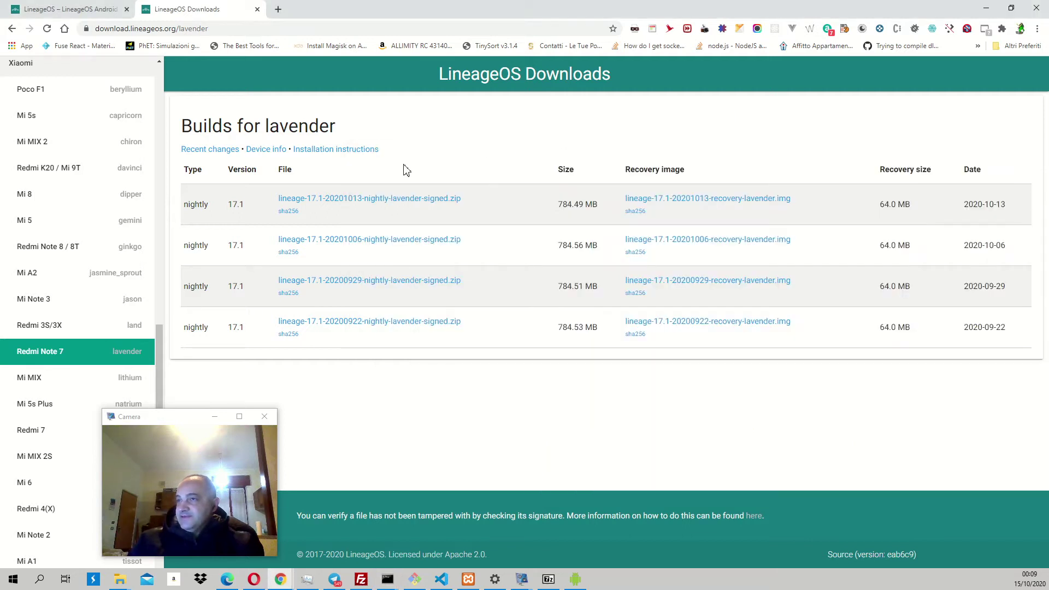
click(360, 150)
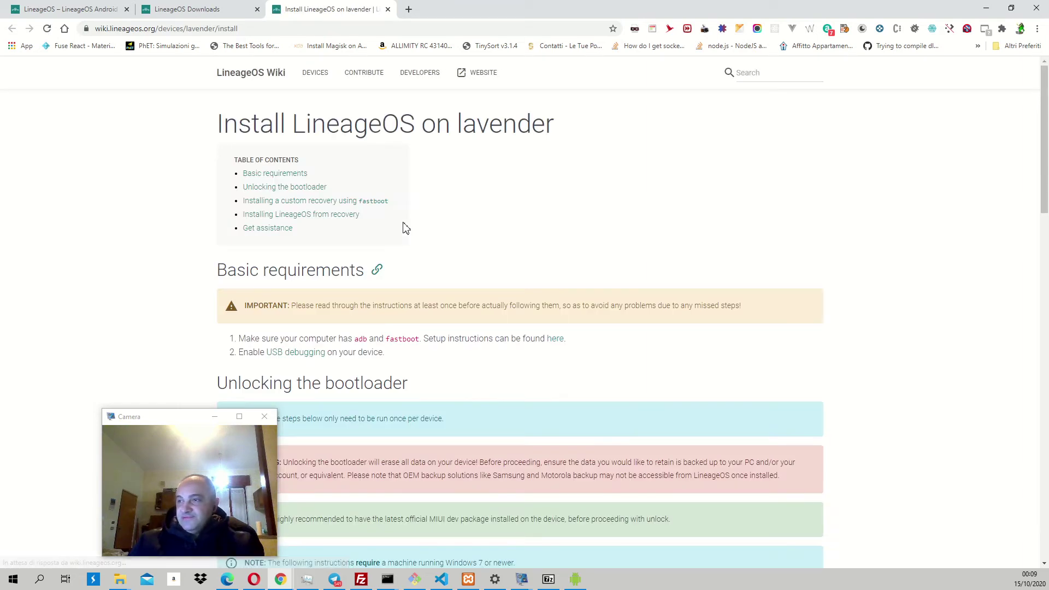
scroll(408, 256, down, 3)
scroll(408, 256, down, 2)
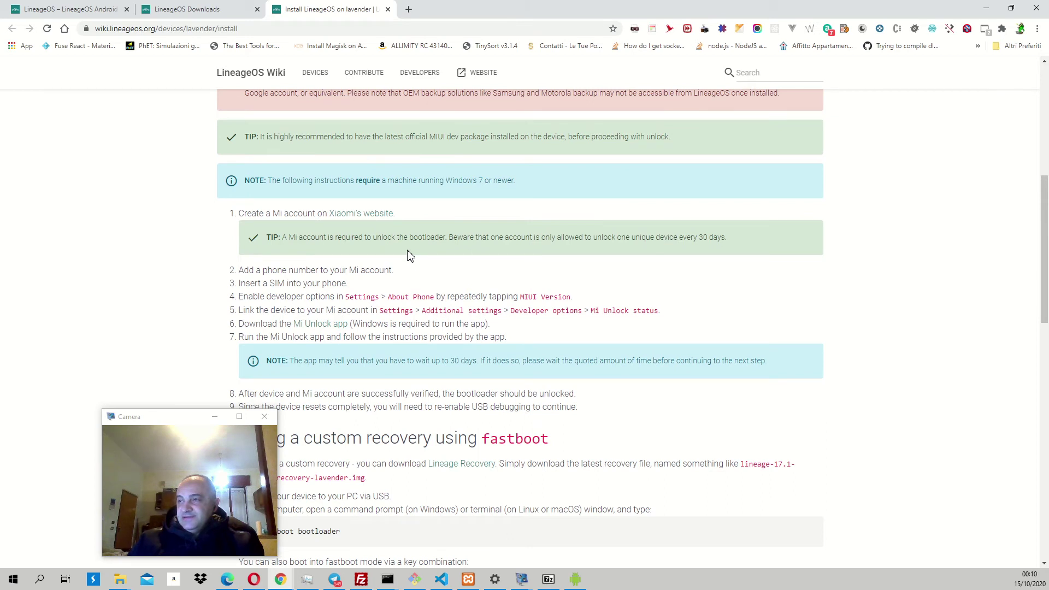
scroll(409, 256, down, 1)
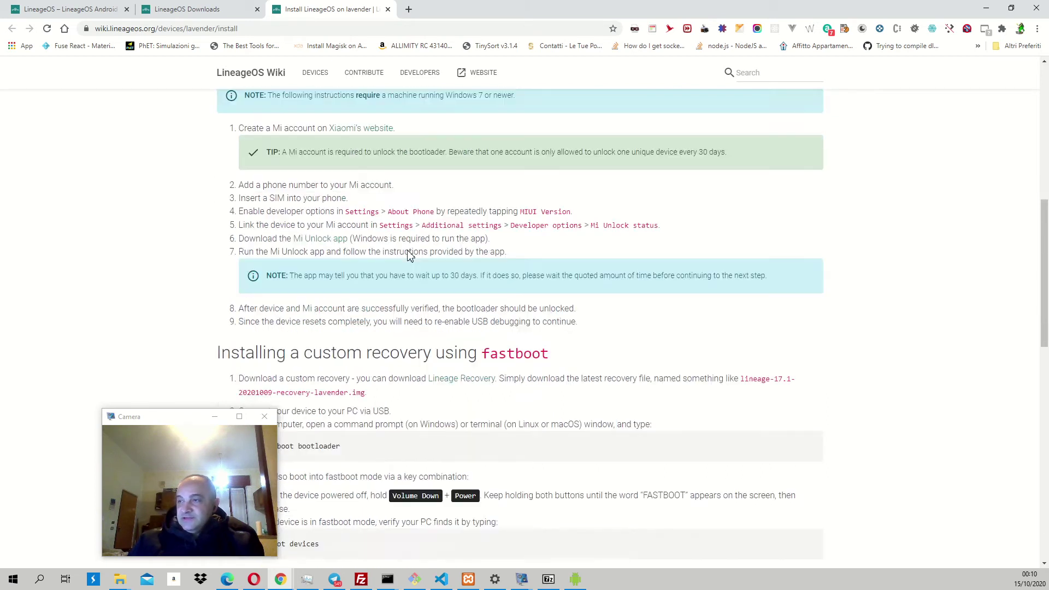
scroll(409, 256, down, 1)
scroll(409, 256, down, 2)
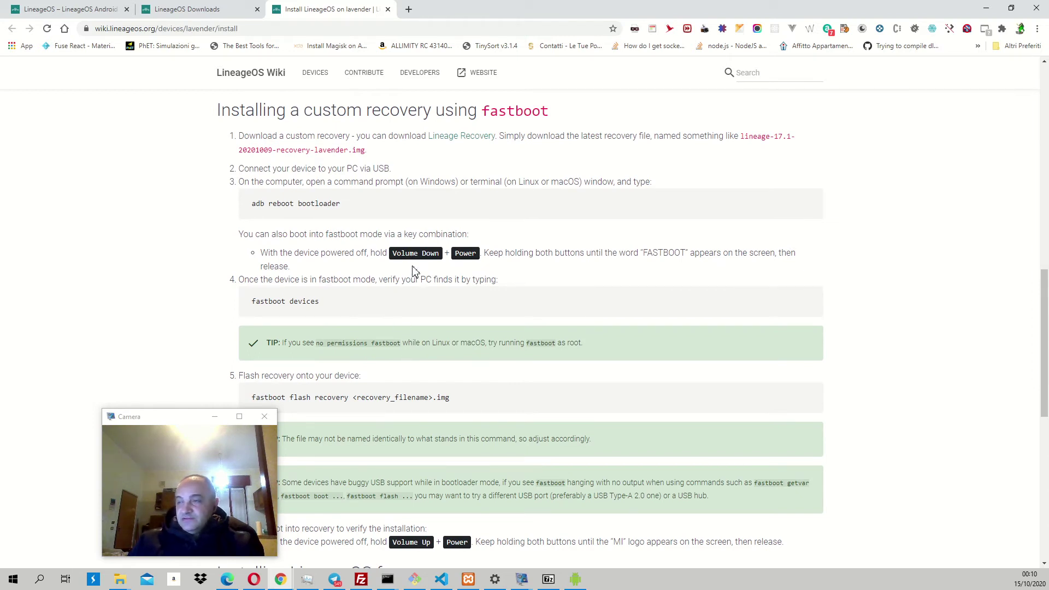
scroll(405, 303, down, 1)
scroll(405, 298, down, 1)
scroll(408, 295, down, 1)
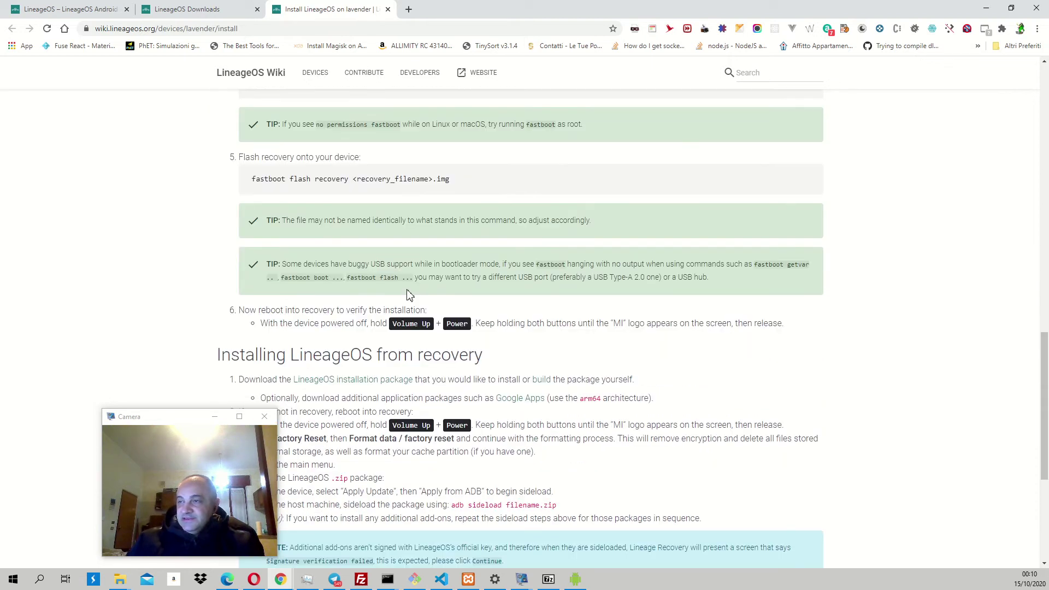
scroll(409, 296, down, 2)
scroll(409, 294, down, 1)
scroll(408, 292, down, 1)
scroll(408, 289, up, 1)
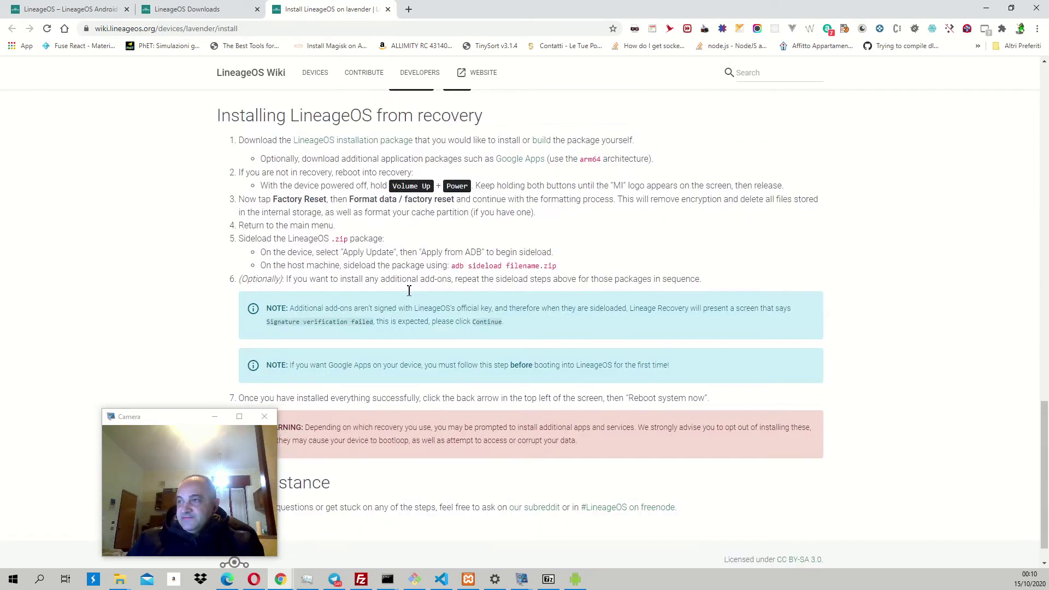
scroll(408, 289, up, 3)
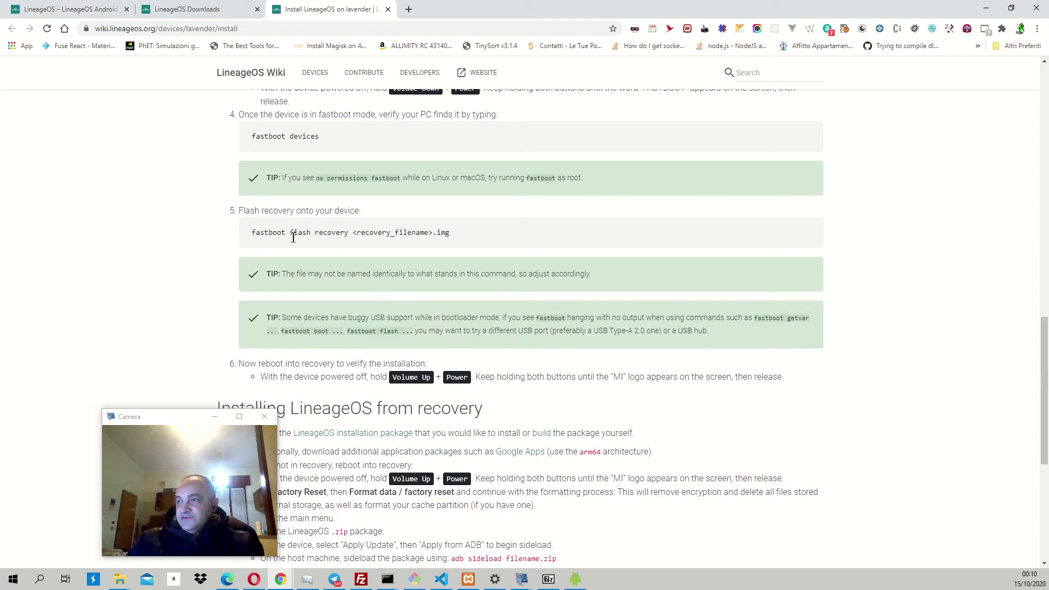
- Copy the fastboot flash recovery command from the install guide
drag(250, 233, 478, 243)
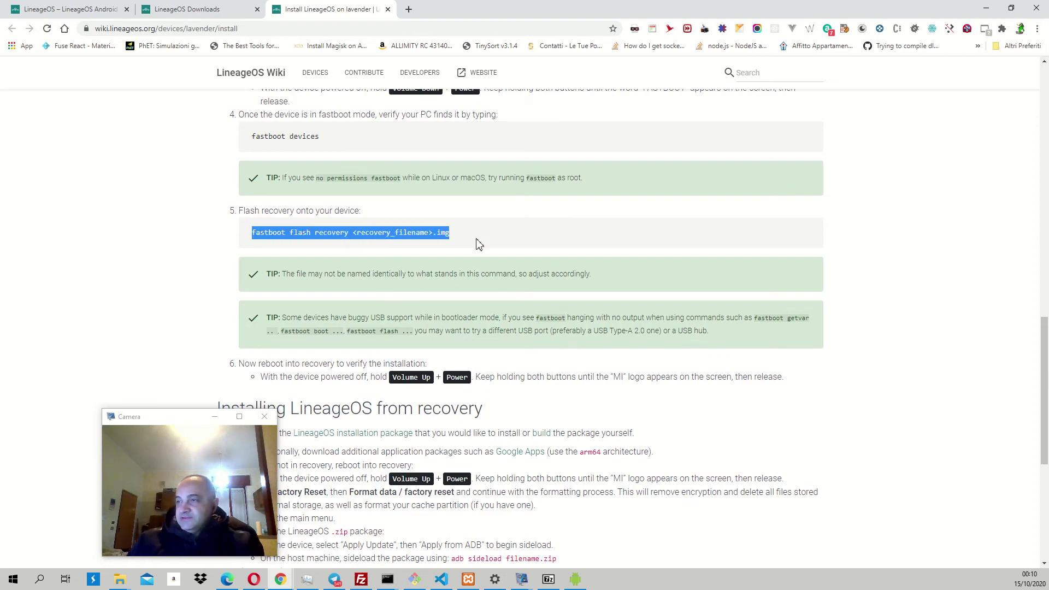
right_click(408, 243)
click(431, 243)
- Shorten and reposition the Command Prompt window, then bring the install guide forward
key(alt+Tab)
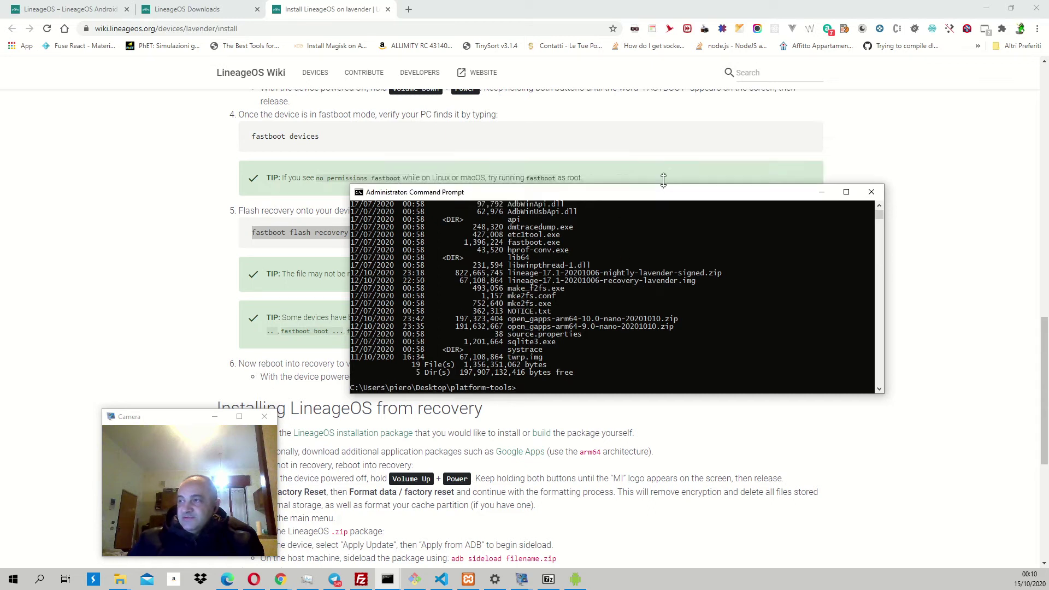
mouse_move(599, 149)
mouse_down()
mouse_move(658, 160)
mouse_move(644, 155)
mouse_up()
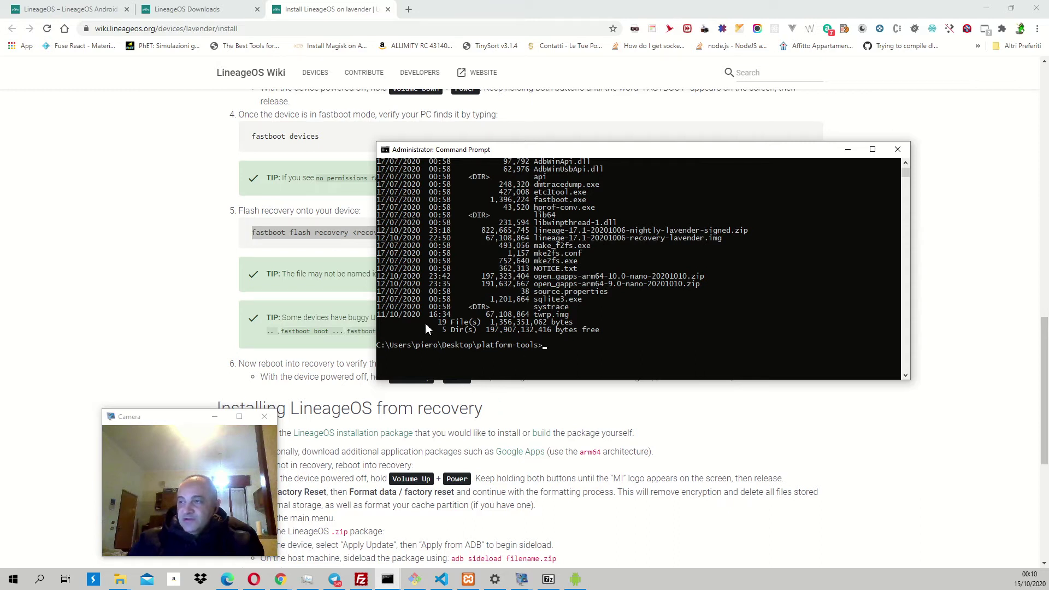
mouse_move(518, 146)
mouse_down()
mouse_move(543, 166)
mouse_move(530, 182)
mouse_up()
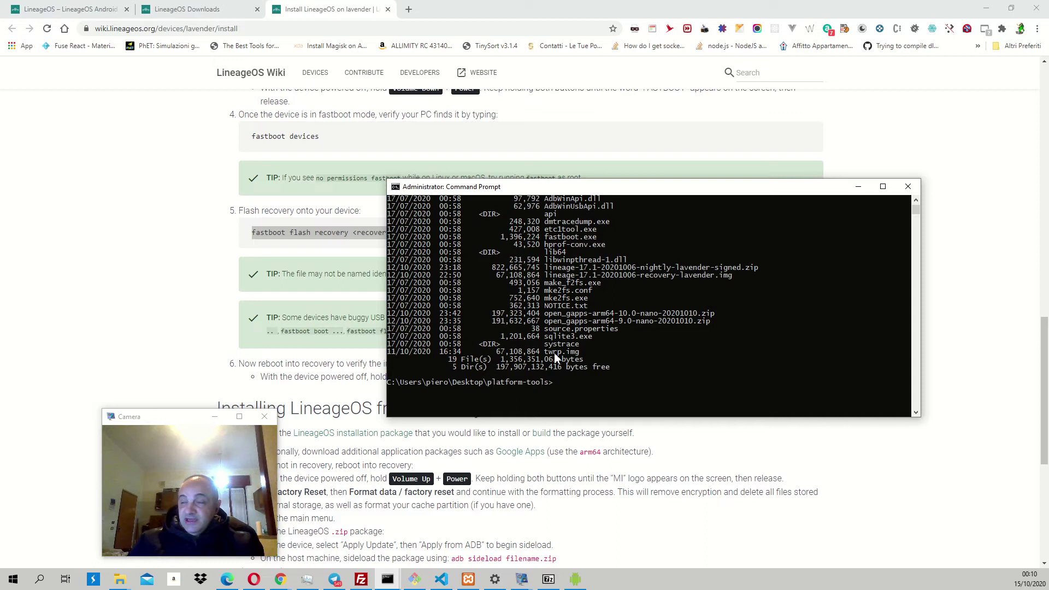
click(286, 317)
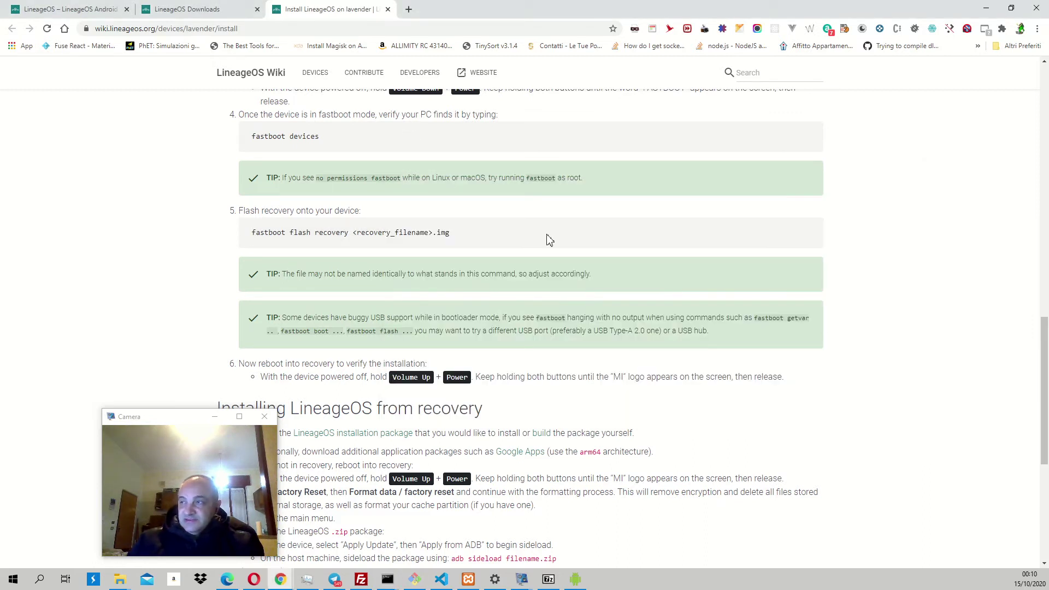
scroll(446, 272, down, 2)
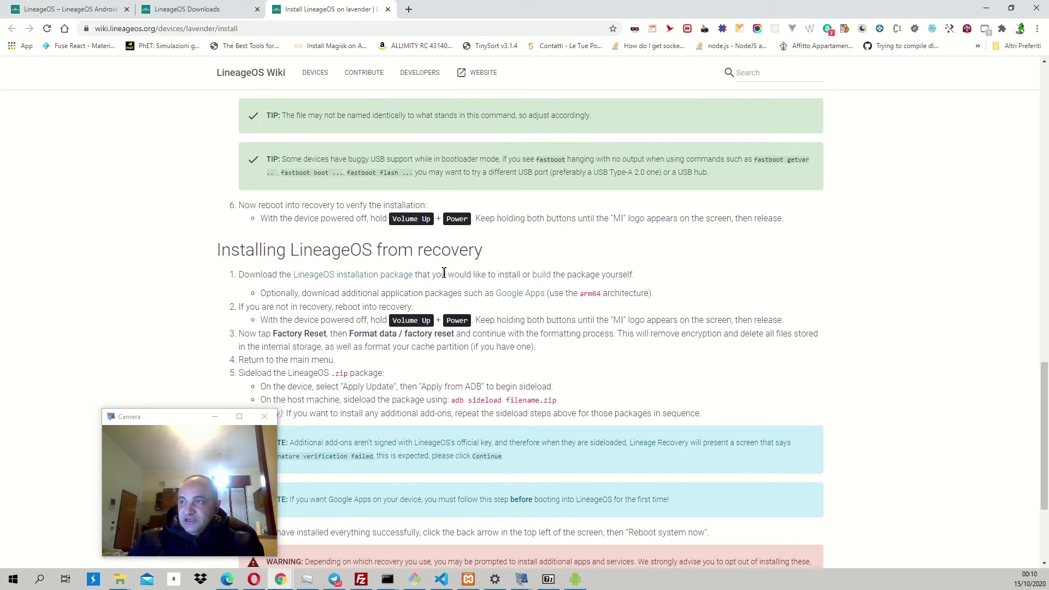
scroll(444, 273, down, 2)
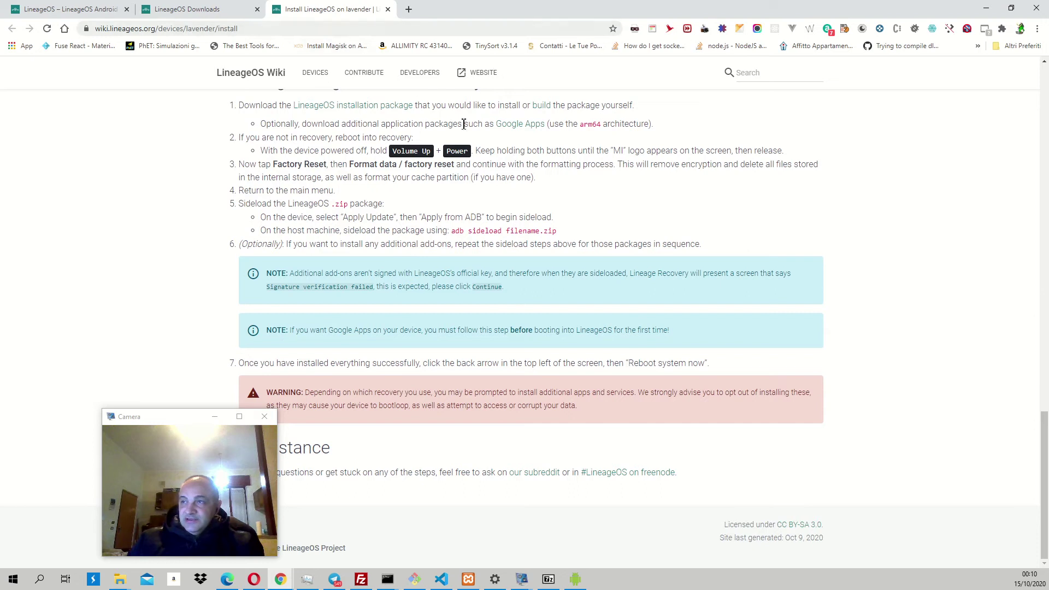
scroll(467, 303, up, 1)
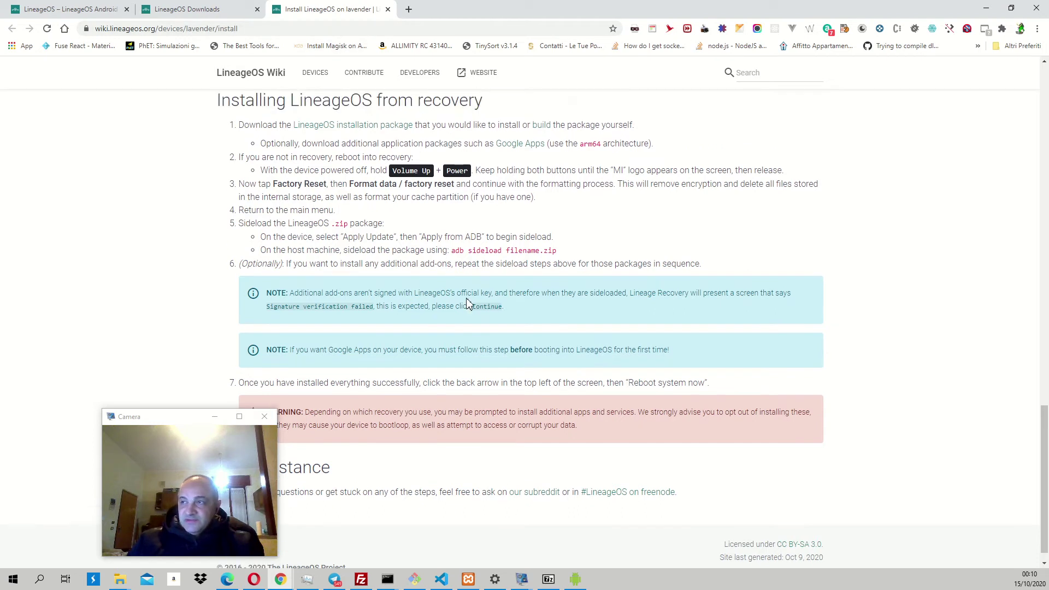
scroll(454, 300, up, 3)
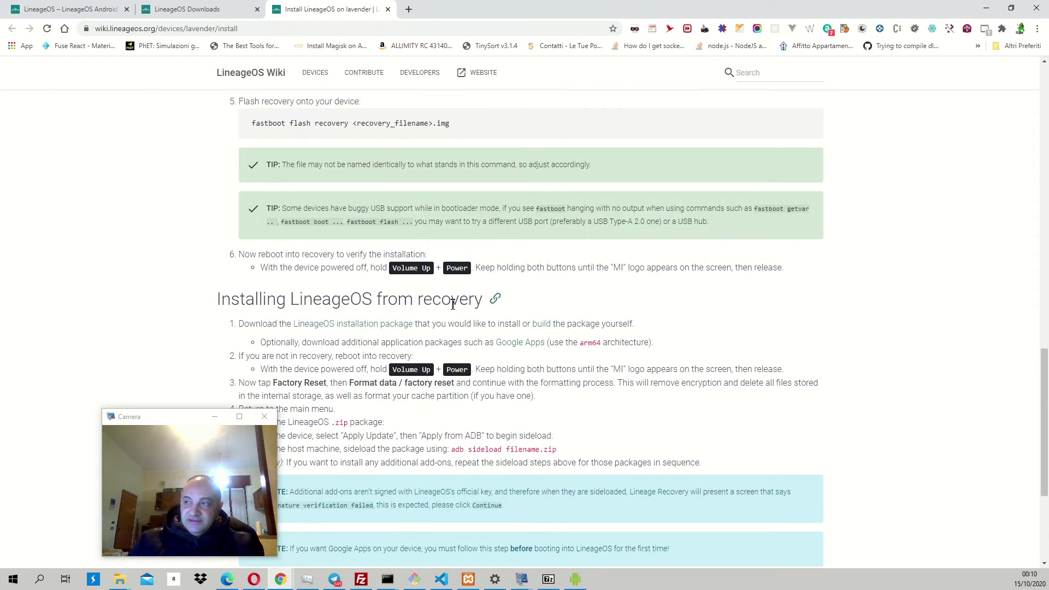
scroll(452, 303, up, 2)
scroll(452, 307, up, 1)
scroll(449, 310, up, 3)
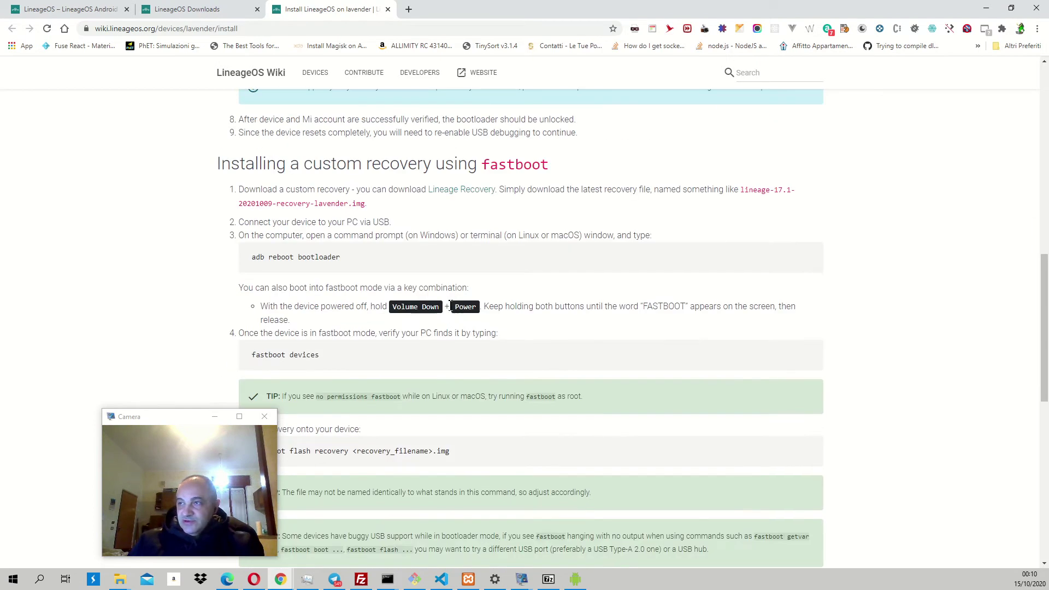
scroll(418, 255, up, 4)
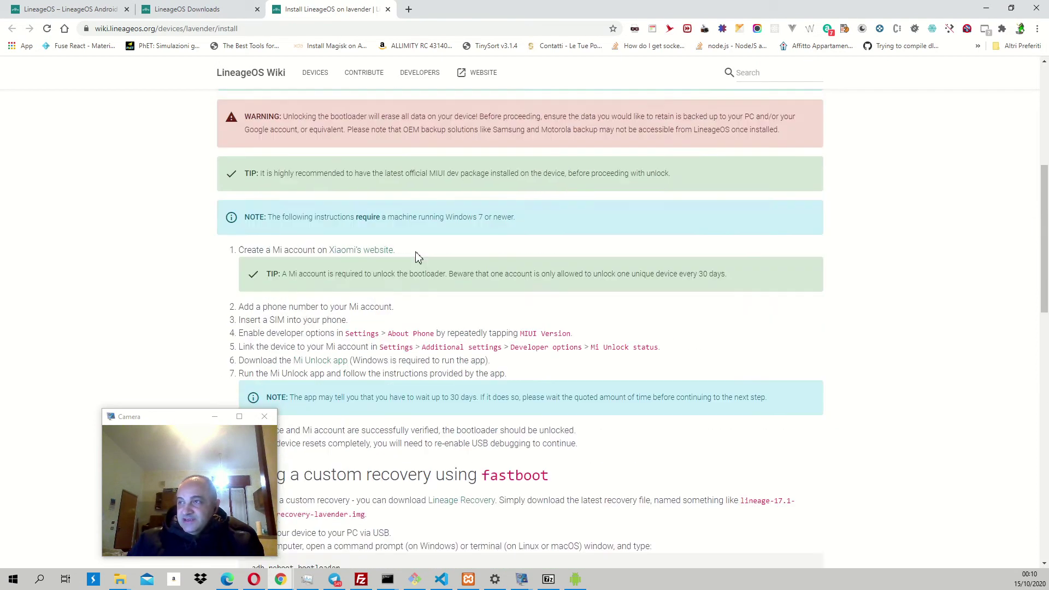
scroll(416, 260, up, 4)
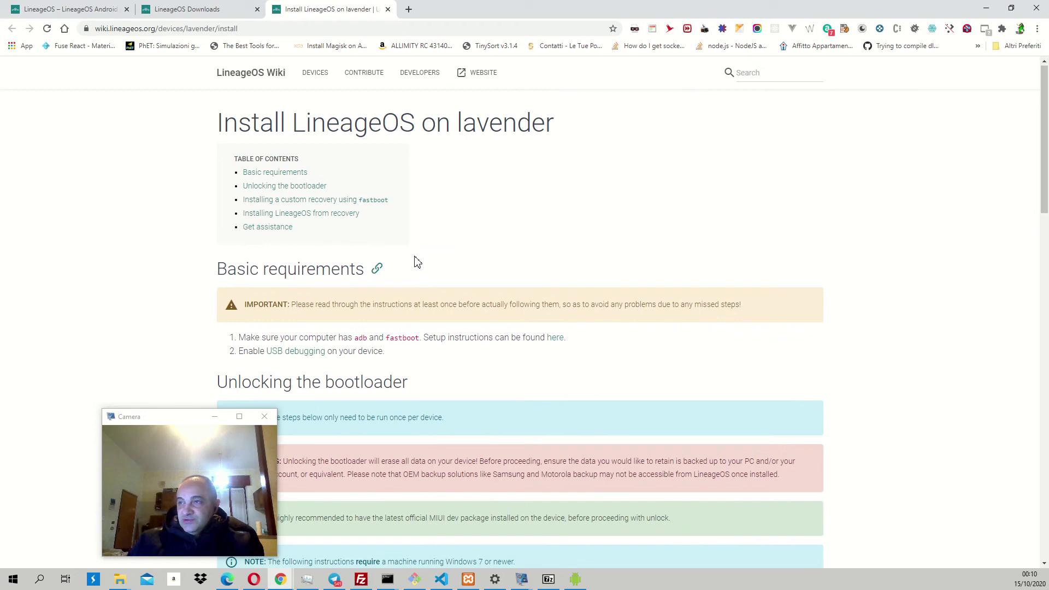
- Search the guide for 'googl' and follow the Google Apps link
key(ctrl+f)
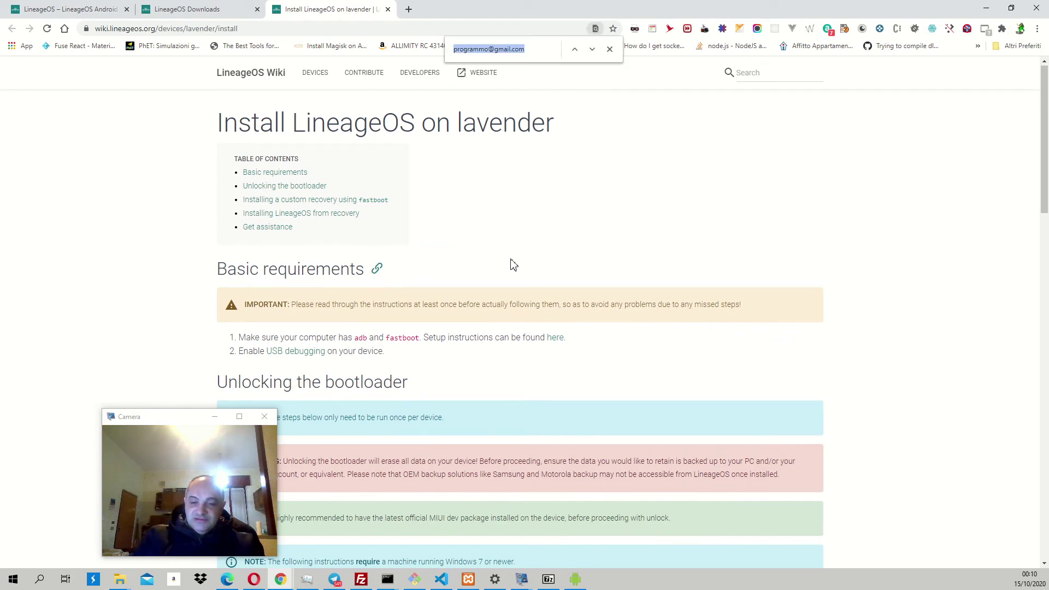
text(googl)
scroll(552, 350, down, 2)
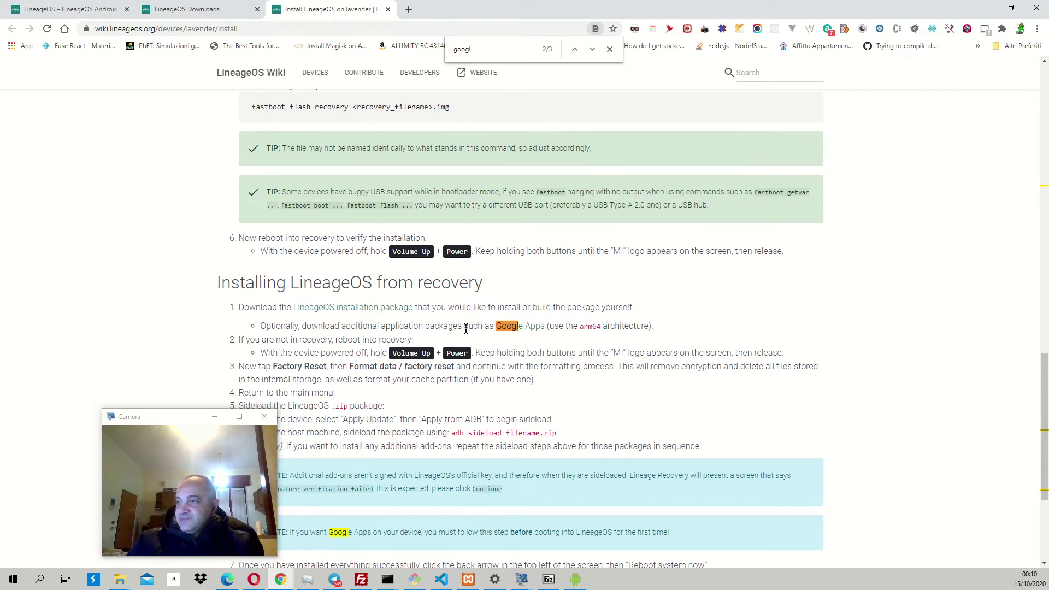
click(541, 332)
scroll(451, 335, down, 2)
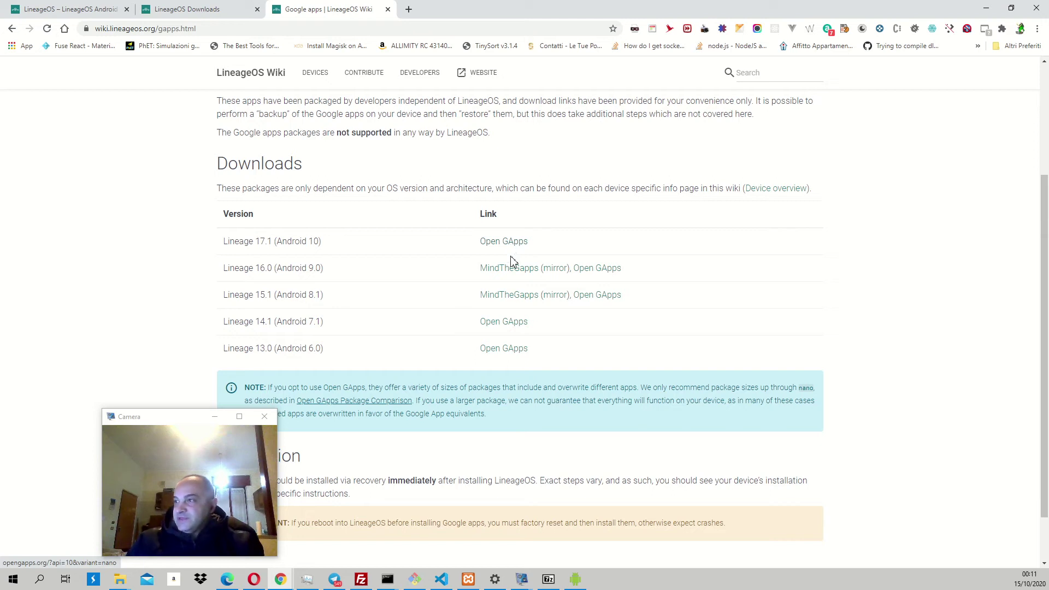
- Open the Lineage 17.1 Open GApps download (ARM64, 10.0, nano), then return to the Google apps wiki tab
click(510, 244)
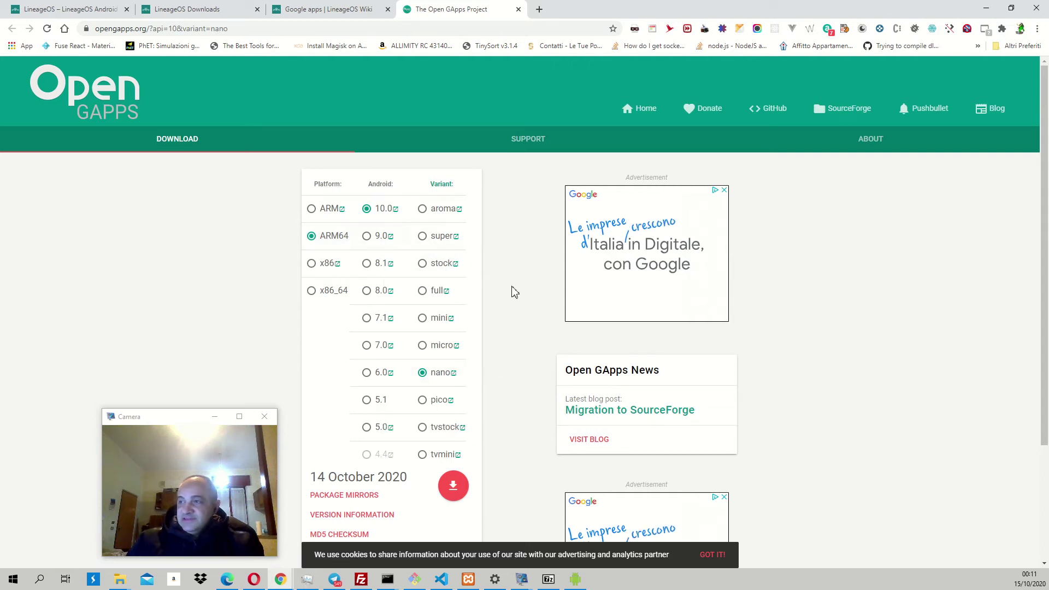
scroll(484, 381, down, 2)
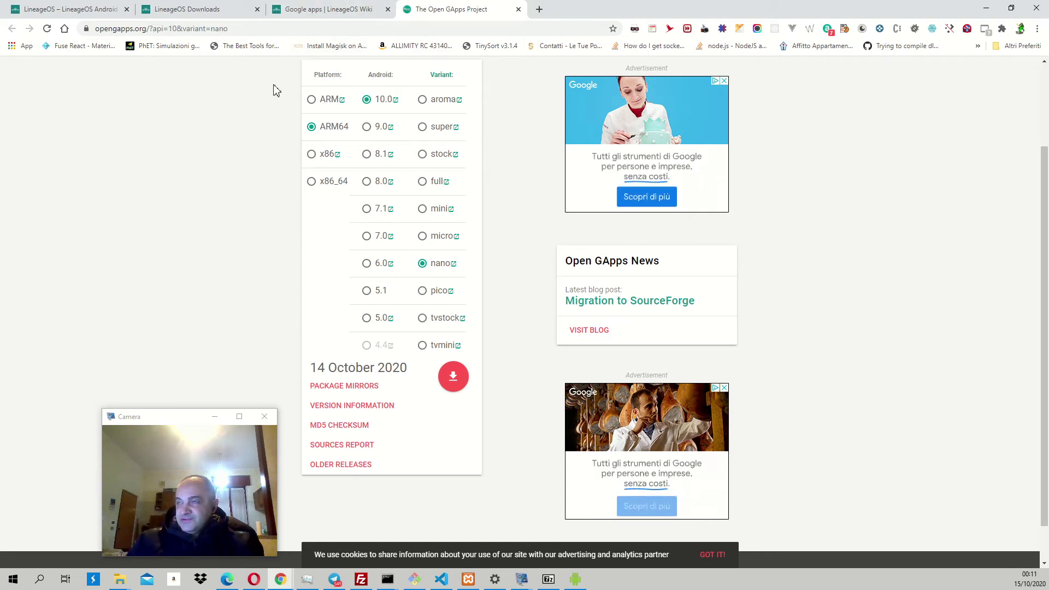
click(324, 9)
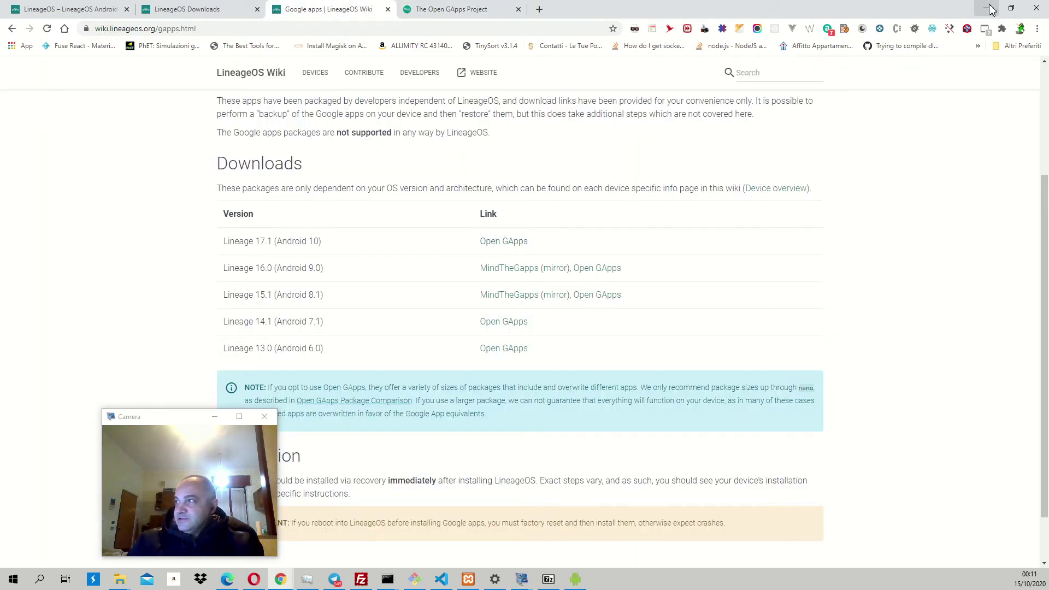
- Clear the desktop and unlock the mirrored phone to its home screen
click(985, 8)
drag(571, 191, 643, 317)
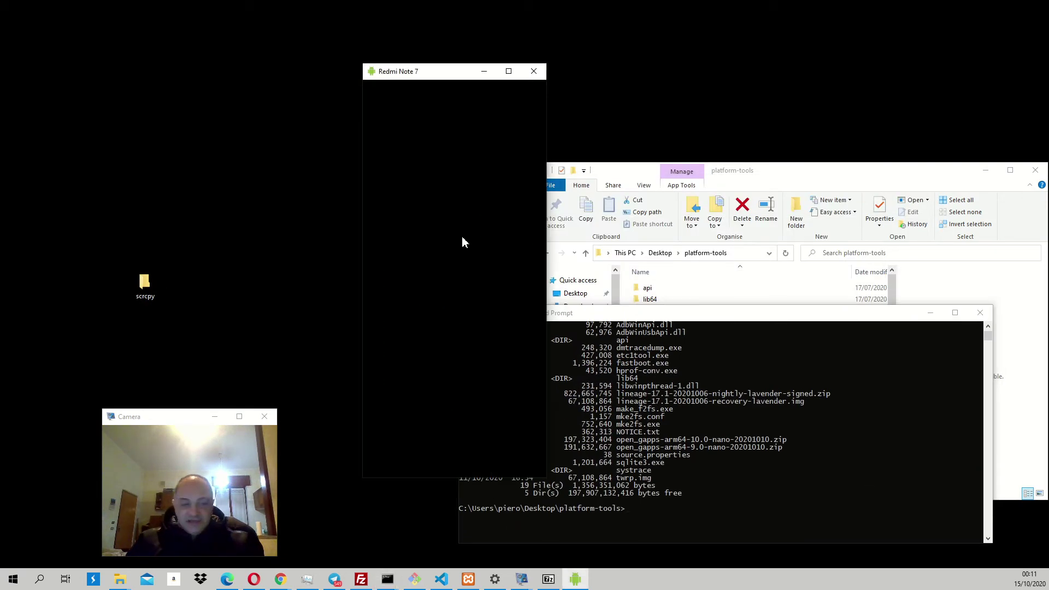
right_click(461, 236)
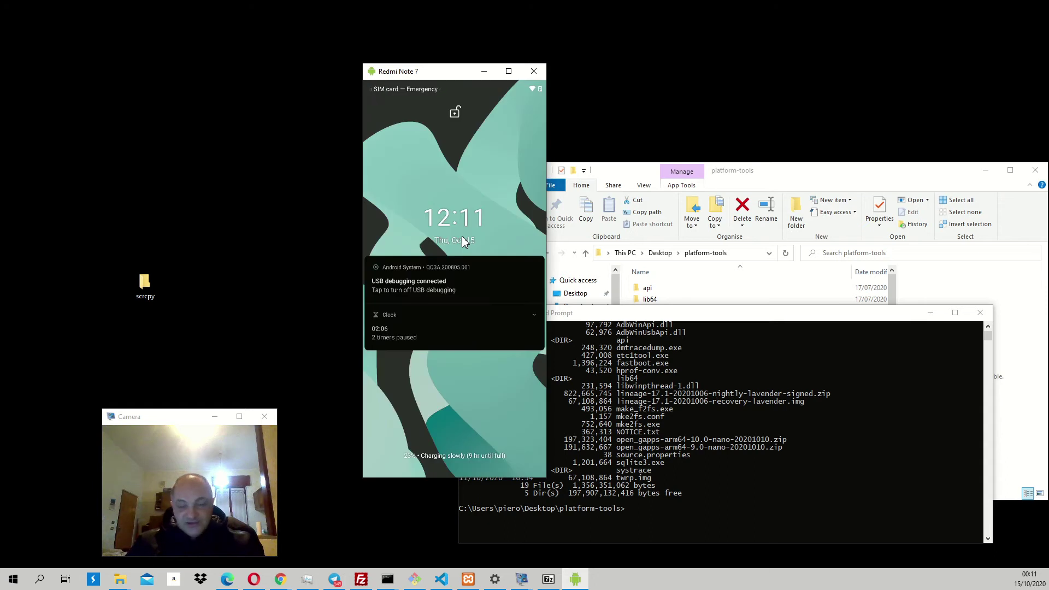
mouse_move(448, 406)
mouse_down()
mouse_move(467, 101)
mouse_move(492, 315)
mouse_up()
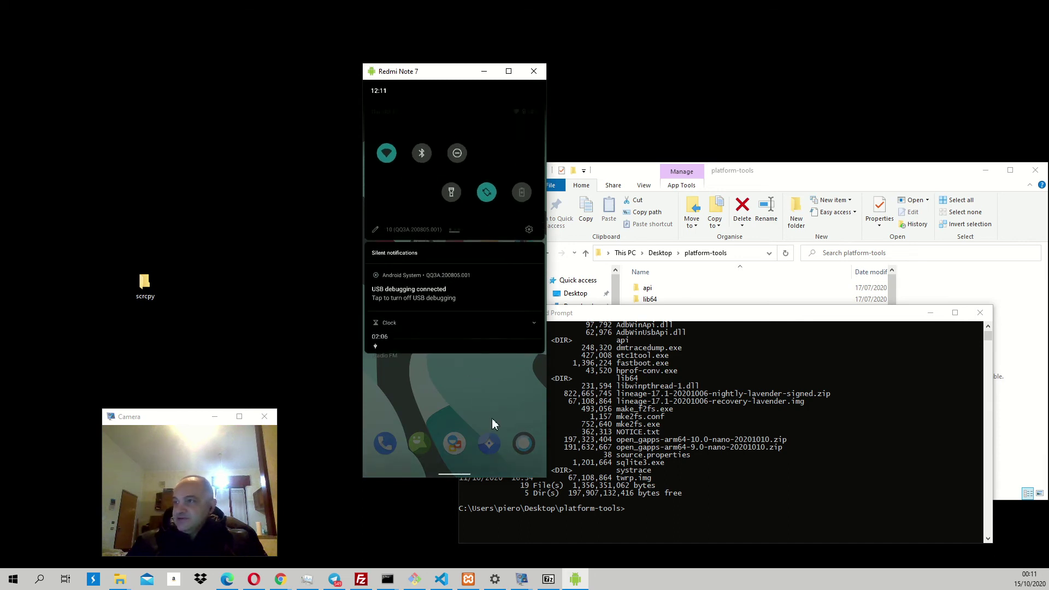
- Swipe through the quick settings tile pages, then collapse the panel
drag(478, 222, 457, 351)
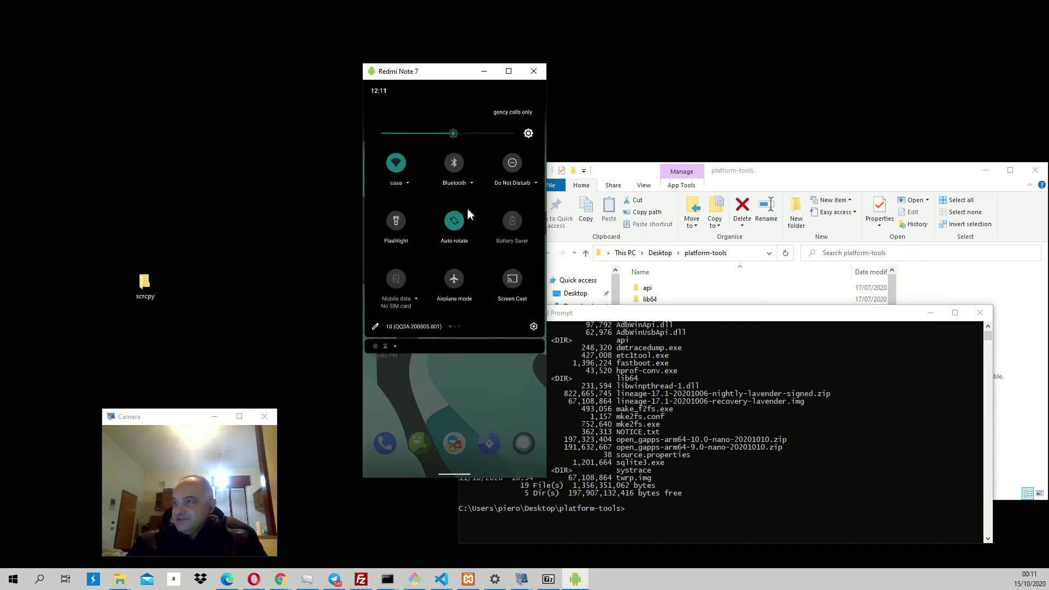
drag(487, 220, 394, 218)
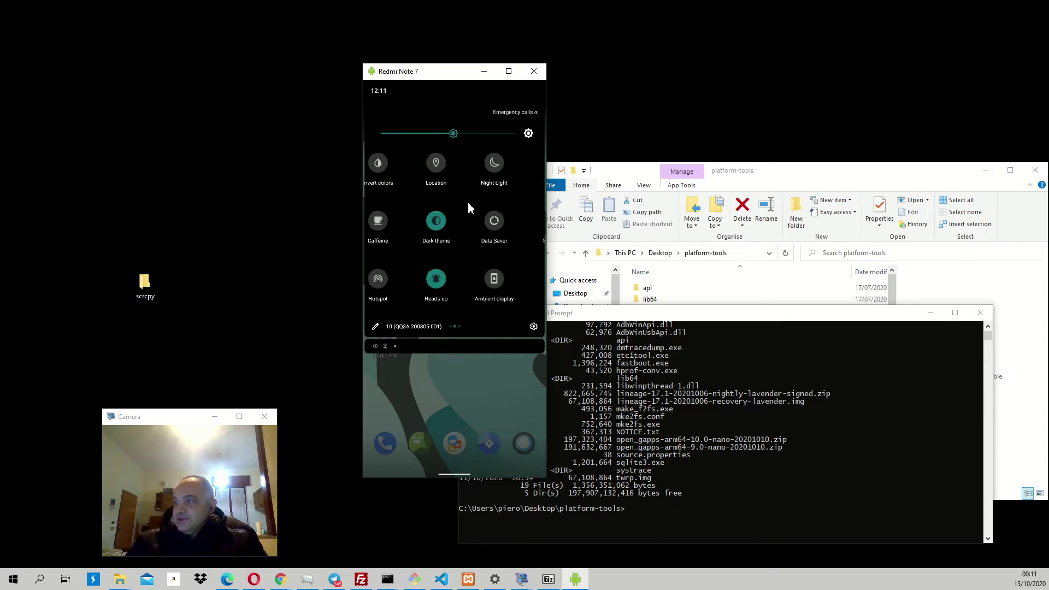
drag(491, 199, 340, 204)
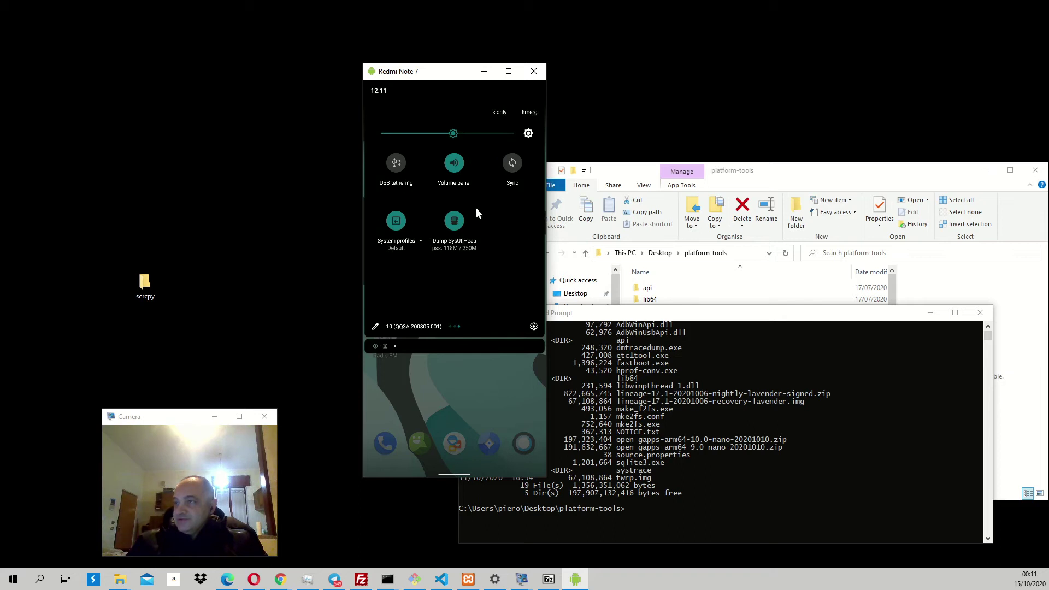
drag(475, 200, 550, 200)
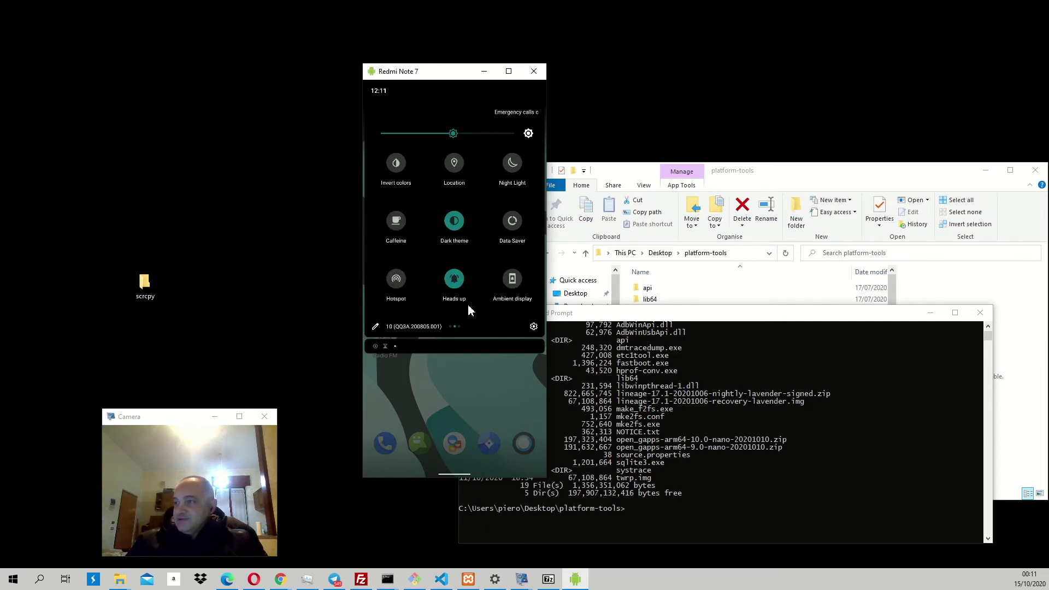
click(473, 392)
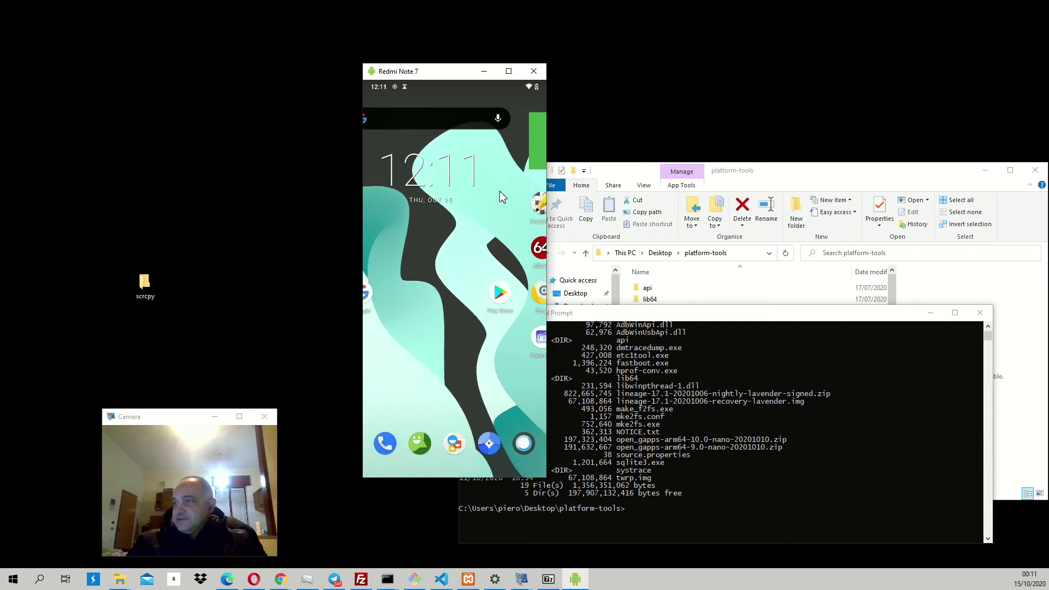
mouse_move(457, 412)
mouse_down()
mouse_move(492, 238)
mouse_move(483, 187)
mouse_up()
scroll(484, 187, down, 5)
scroll(471, 271, up, 5)
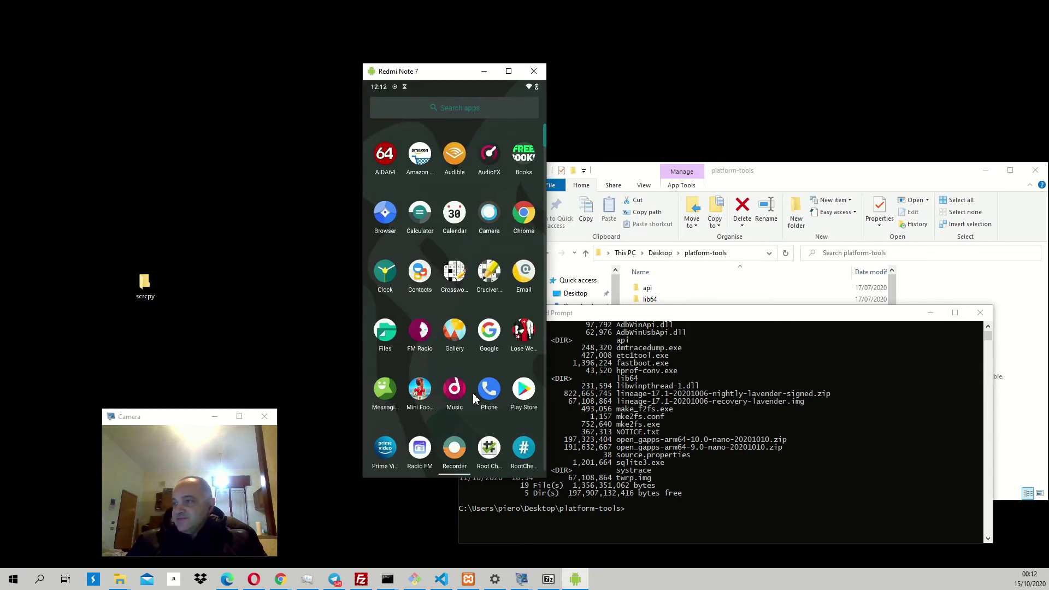
scroll(457, 353, down, 5)
- Return to the home screen and swipe up to the alphabetical app list
right_click(462, 367)
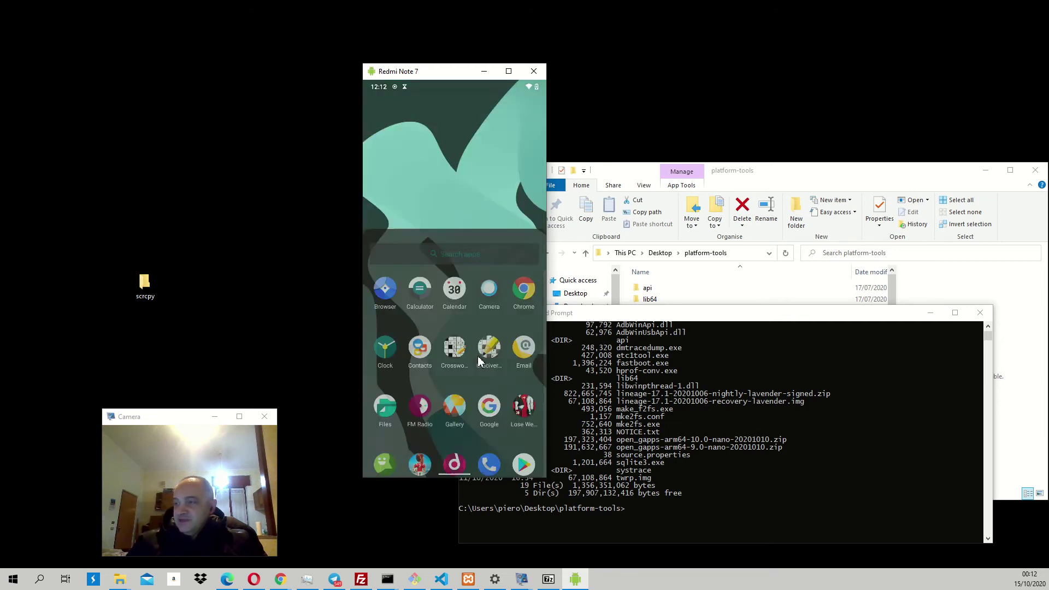
drag(471, 388, 489, 211)
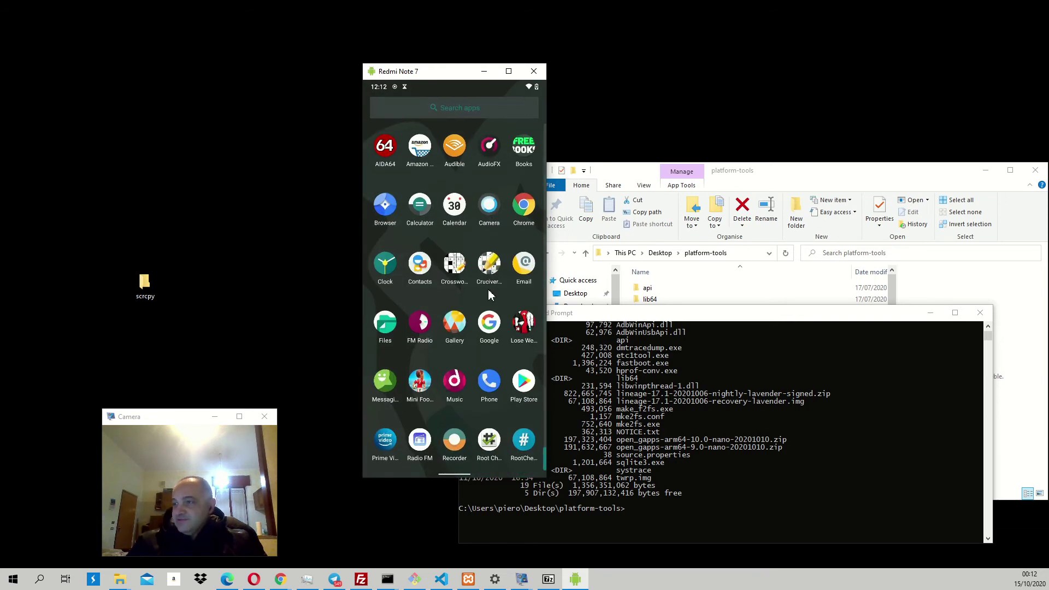
- From quick settings, lower the brightness slightly and turn off auto-rotate
mouse_move(516, 91)
mouse_down()
mouse_move(510, 159)
mouse_move(458, 238)
mouse_up()
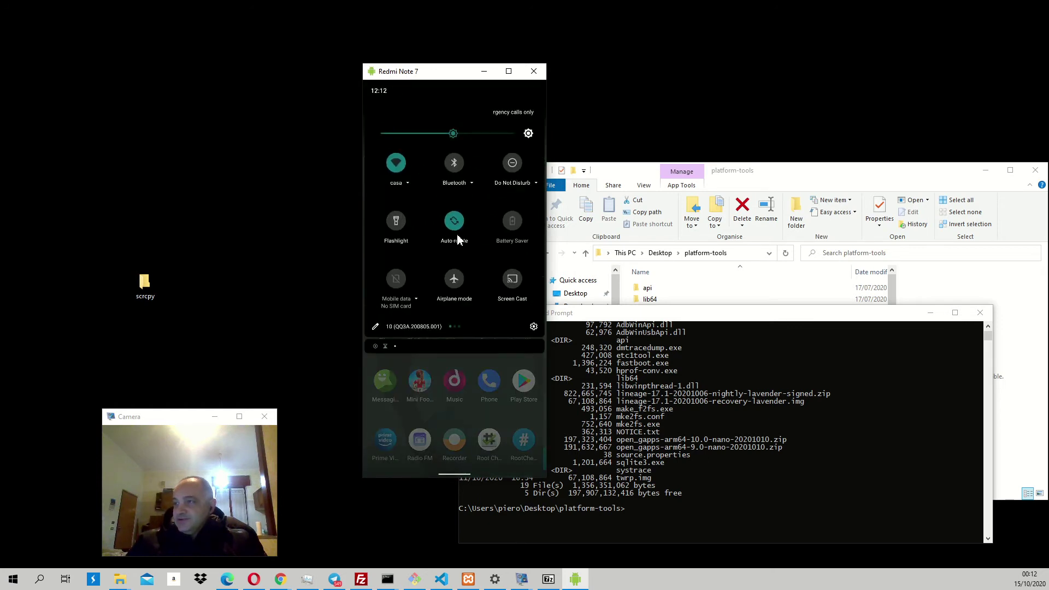
drag(452, 133, 456, 140)
click(460, 235)
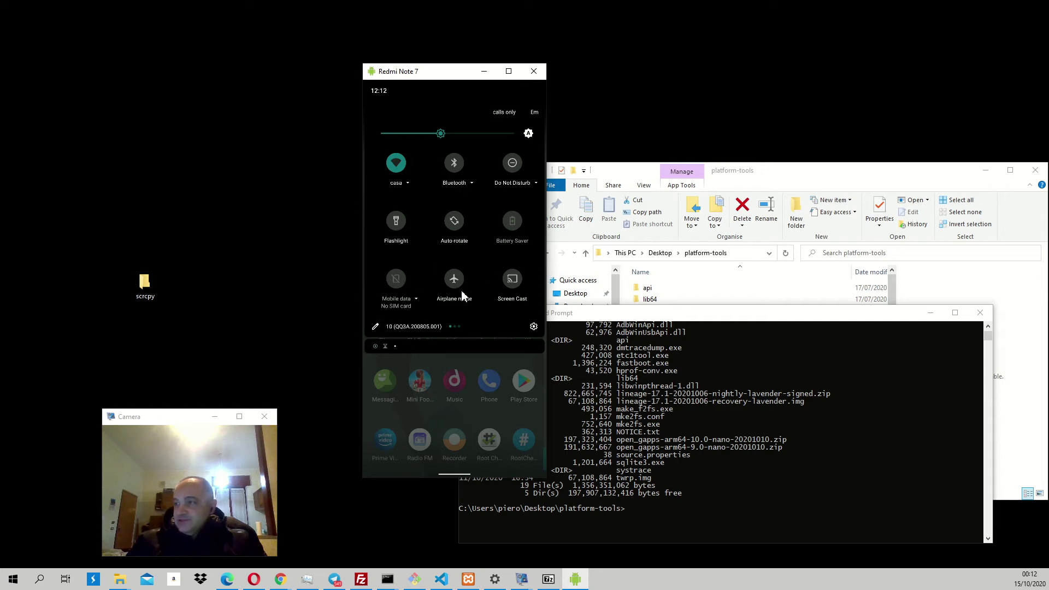
- Page through the remaining quick settings tiles and open Settings
mouse_move(476, 290)
mouse_down()
mouse_move(423, 270)
mouse_move(479, 262)
mouse_move(484, 219)
mouse_up()
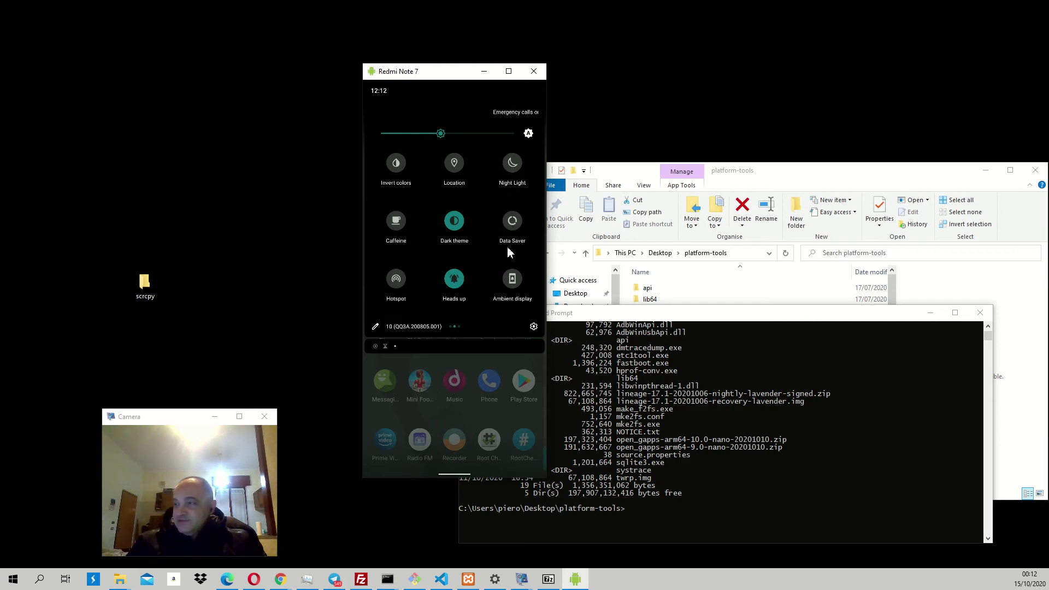
drag(508, 254, 451, 255)
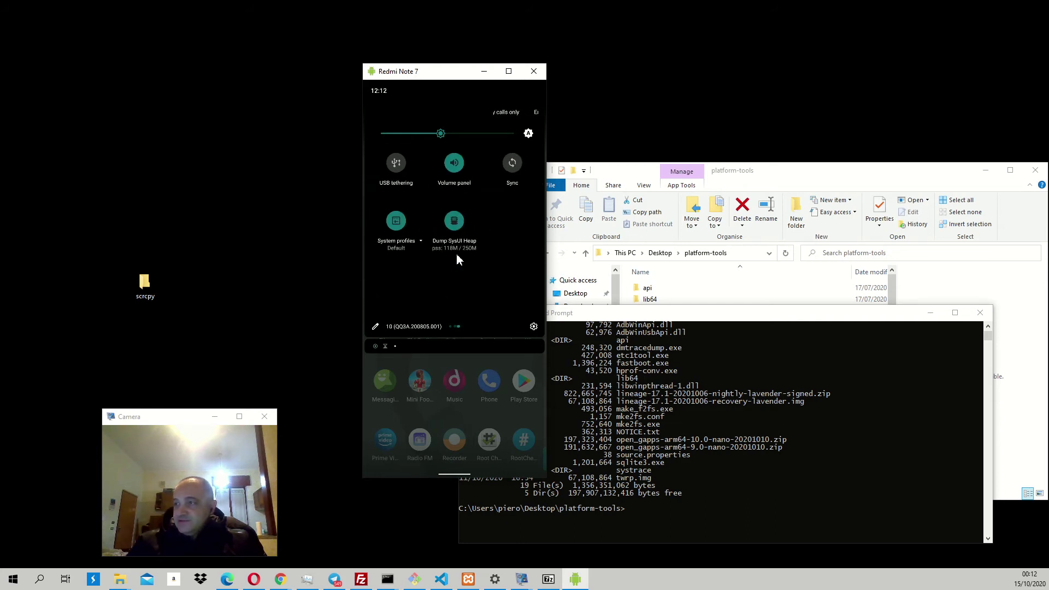
click(535, 327)
- Go into Battery settings and open Battery Manager
mouse_move(450, 357)
mouse_down()
mouse_move(467, 221)
mouse_move(466, 381)
mouse_up()
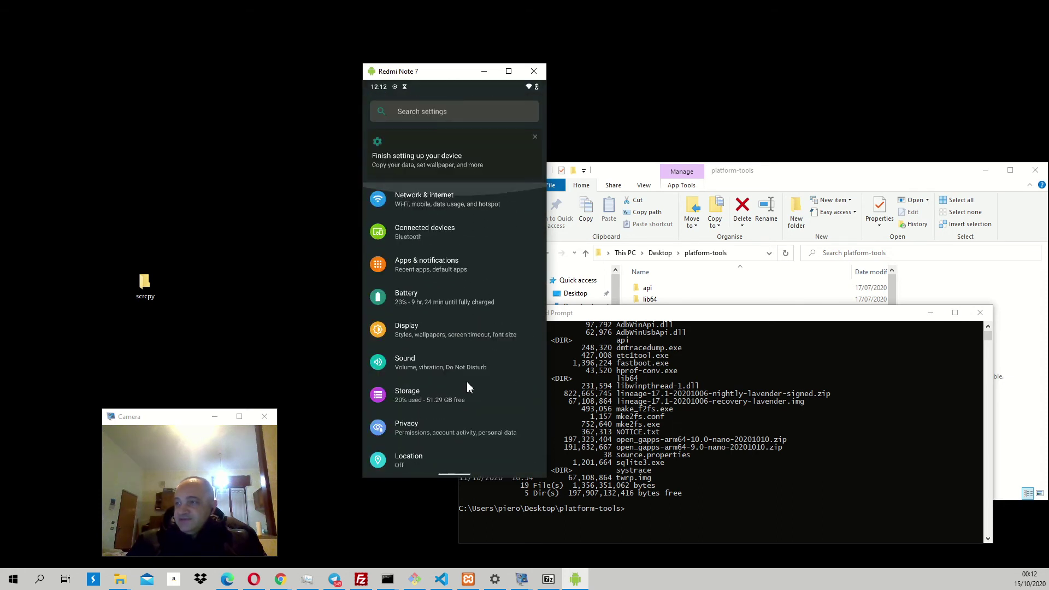
click(448, 298)
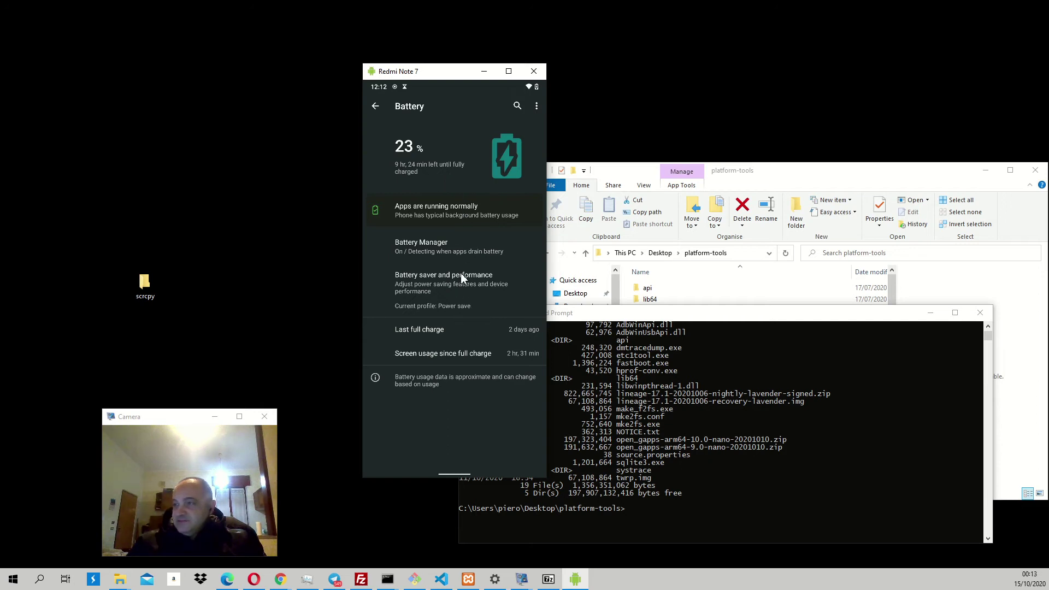
click(461, 252)
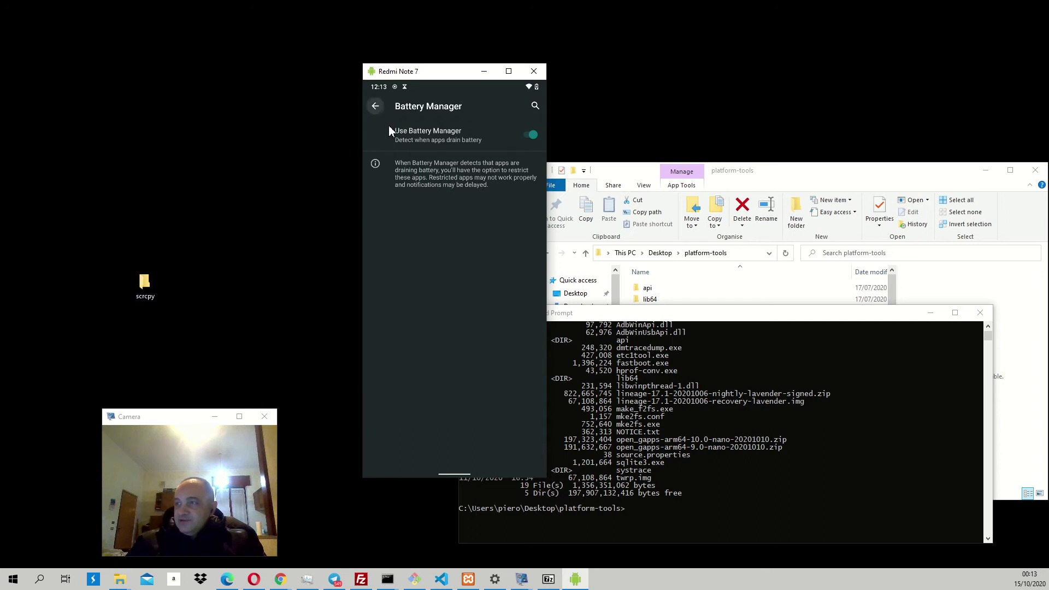
- Return home, open the app drawer, glance at quick settings, and scroll the apps
drag(445, 481, 465, 282)
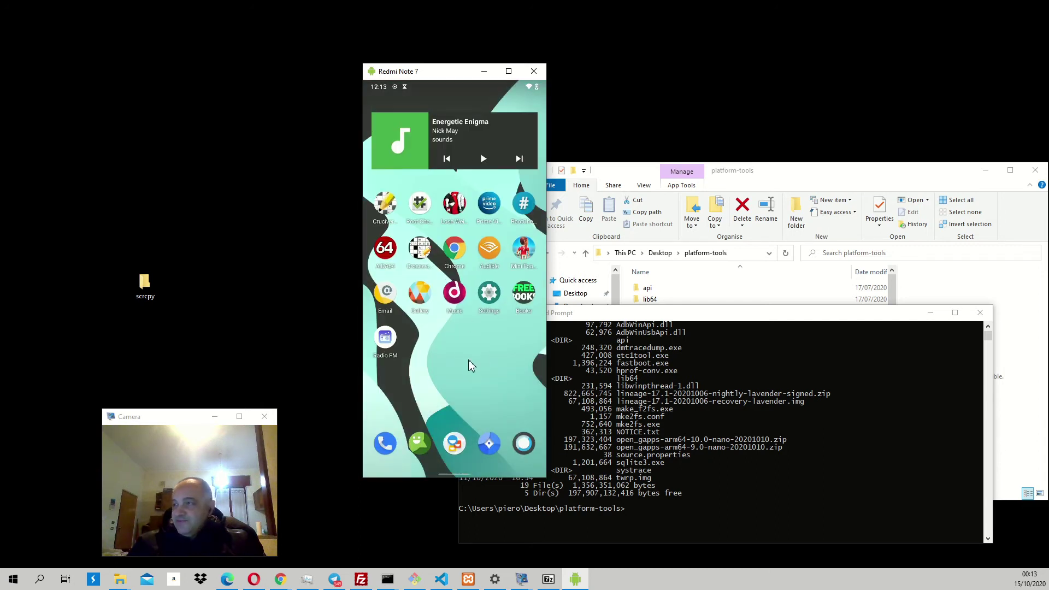
drag(465, 367, 500, 179)
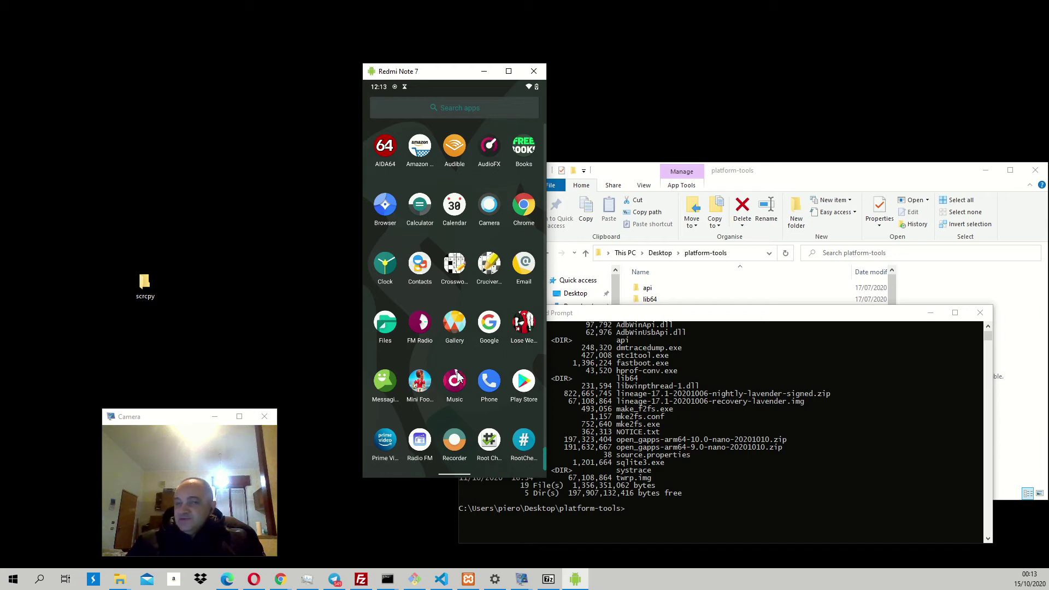
scroll(467, 369, down, 2)
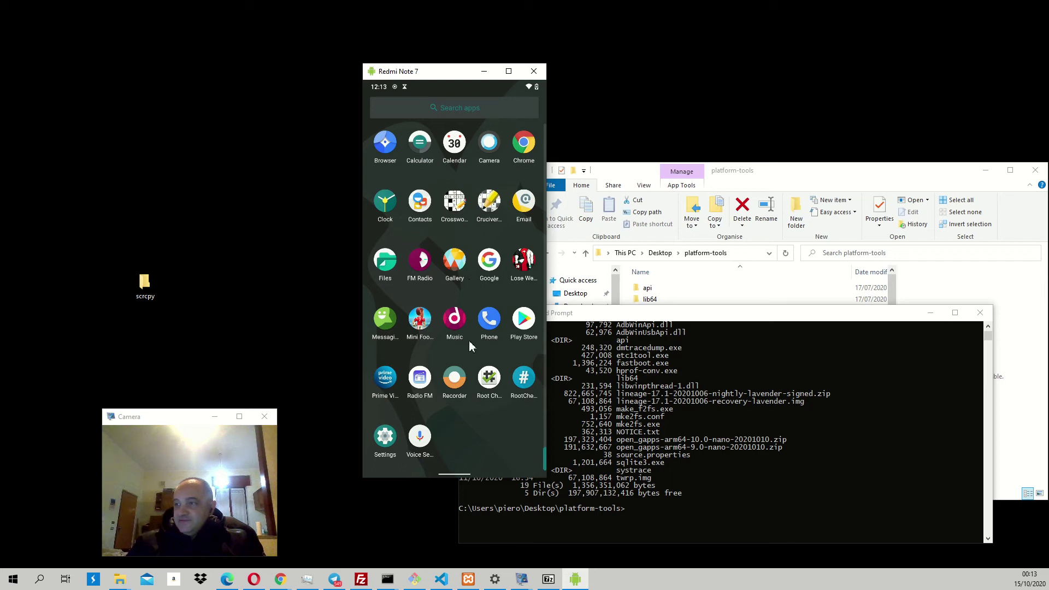
scroll(469, 343, up, 1)
scroll(452, 329, down, 1)
scroll(447, 393, up, 1)
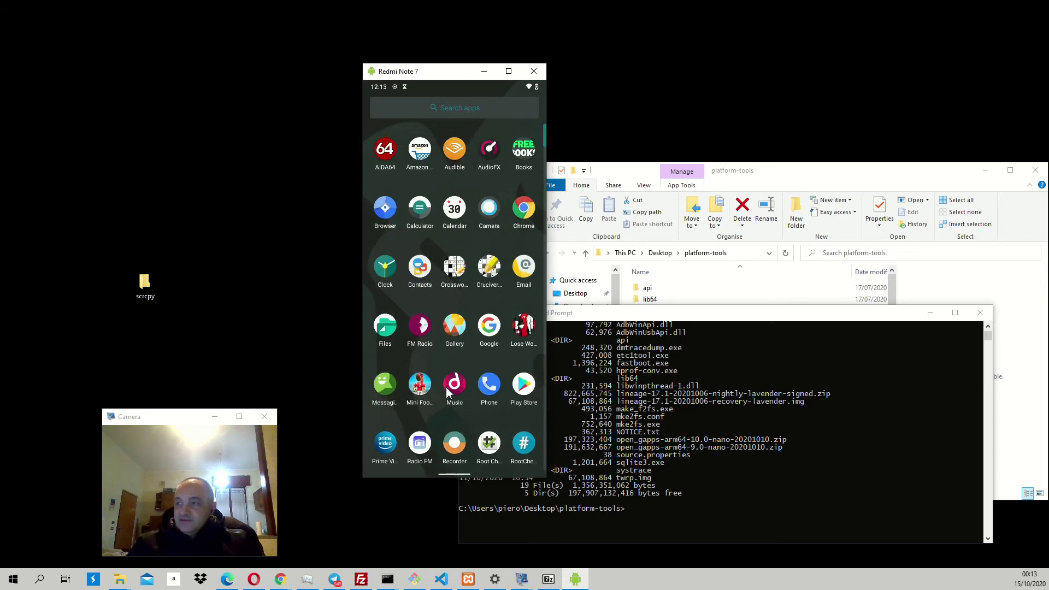
scroll(459, 356, down, 1)
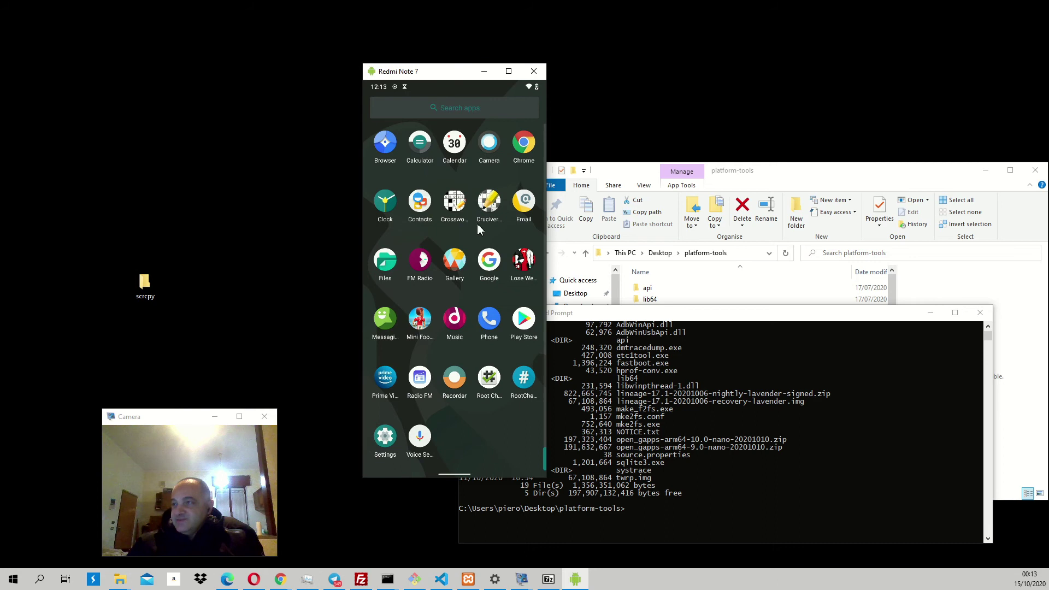
scroll(478, 329, up, 1)
scroll(479, 361, down, 1)
scroll(483, 345, up, 1)
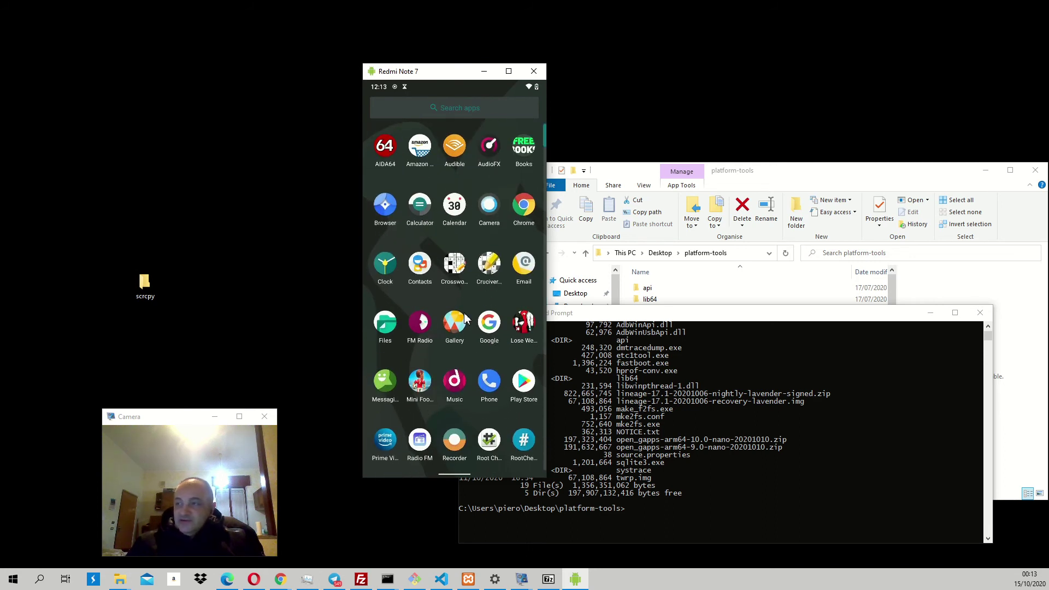
scroll(459, 344, down, 1)
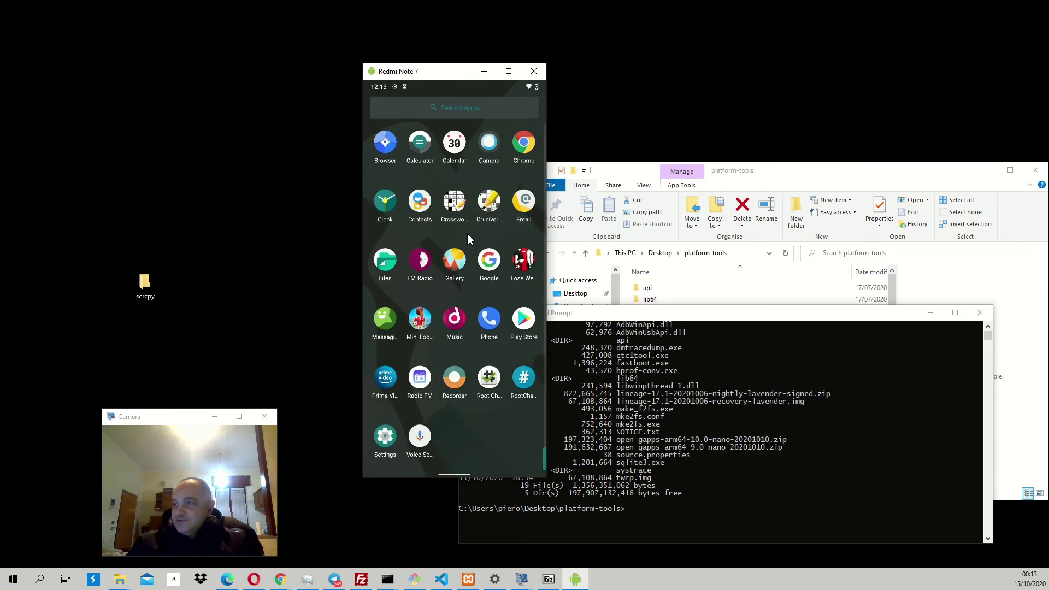
scroll(460, 247, up, 1)
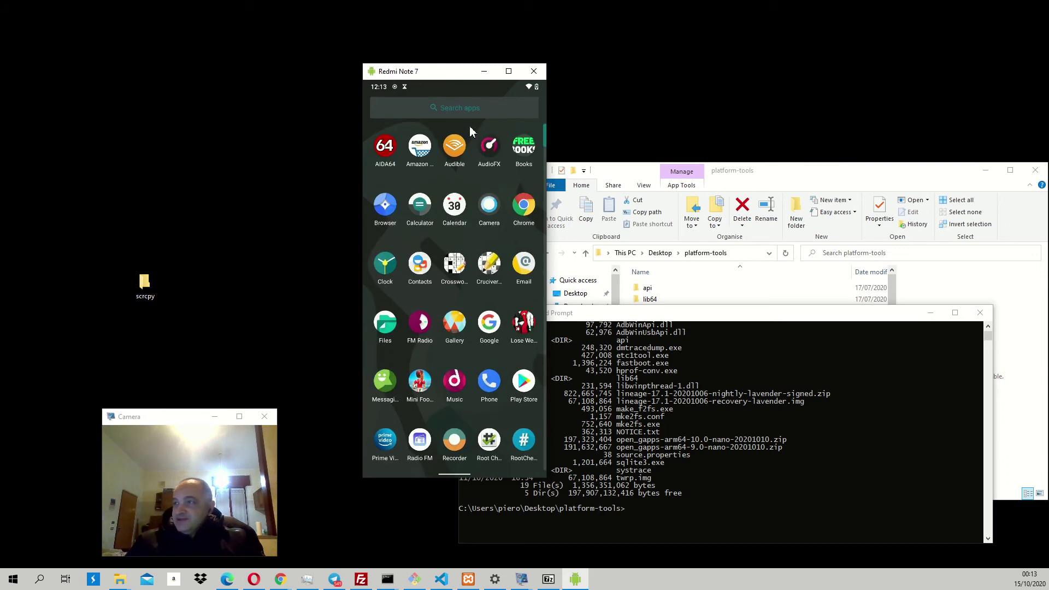
mouse_move(508, 89)
mouse_down()
mouse_move(482, 358)
mouse_move(472, 206)
mouse_up()
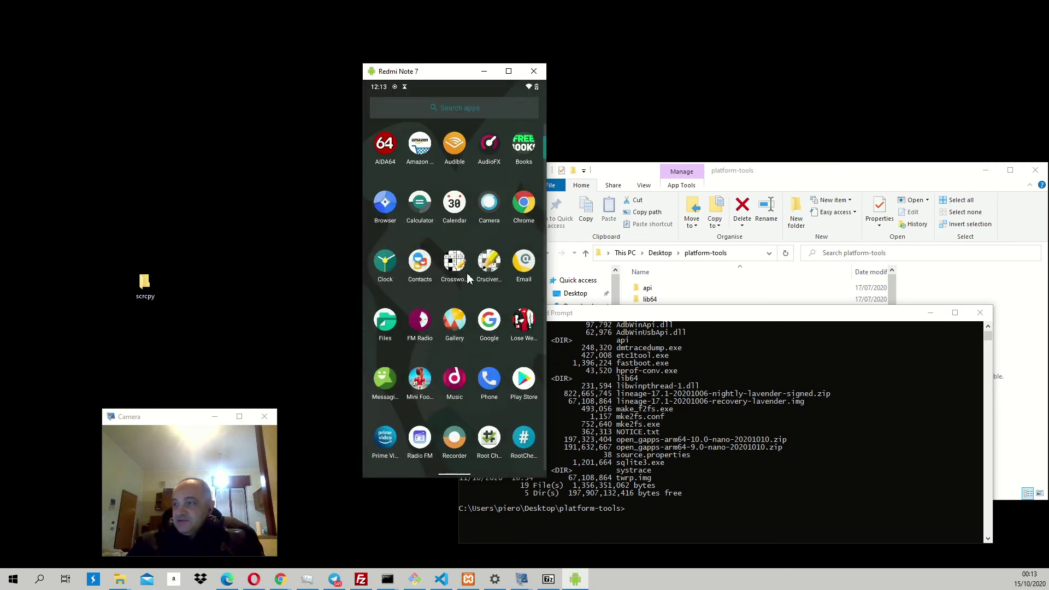
drag(495, 206, 517, 142)
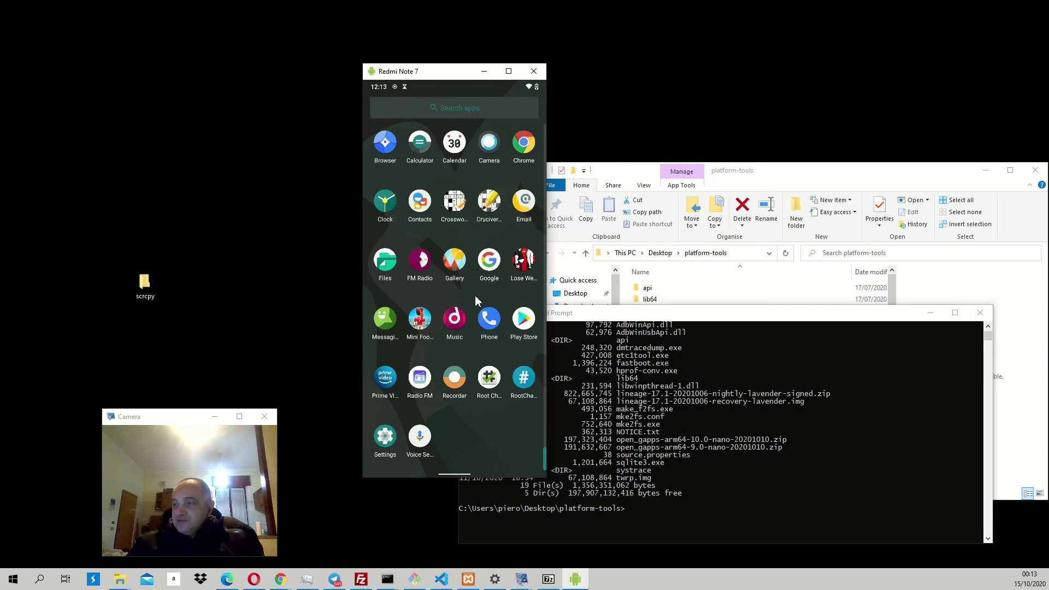
drag(483, 303, 491, 373)
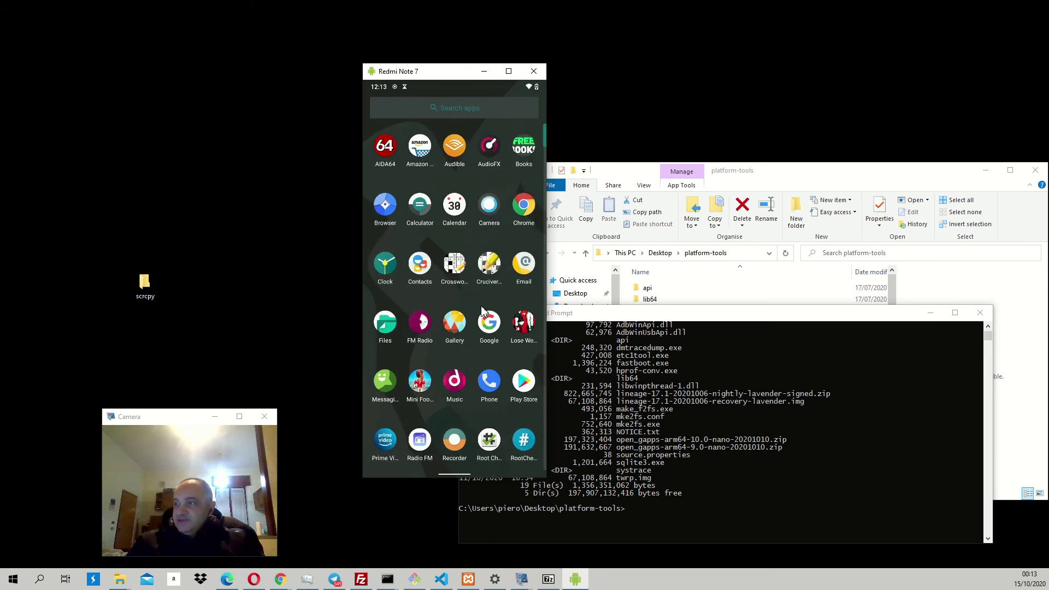
- Launch AIDA64 and scroll through its Android details page
click(384, 149)
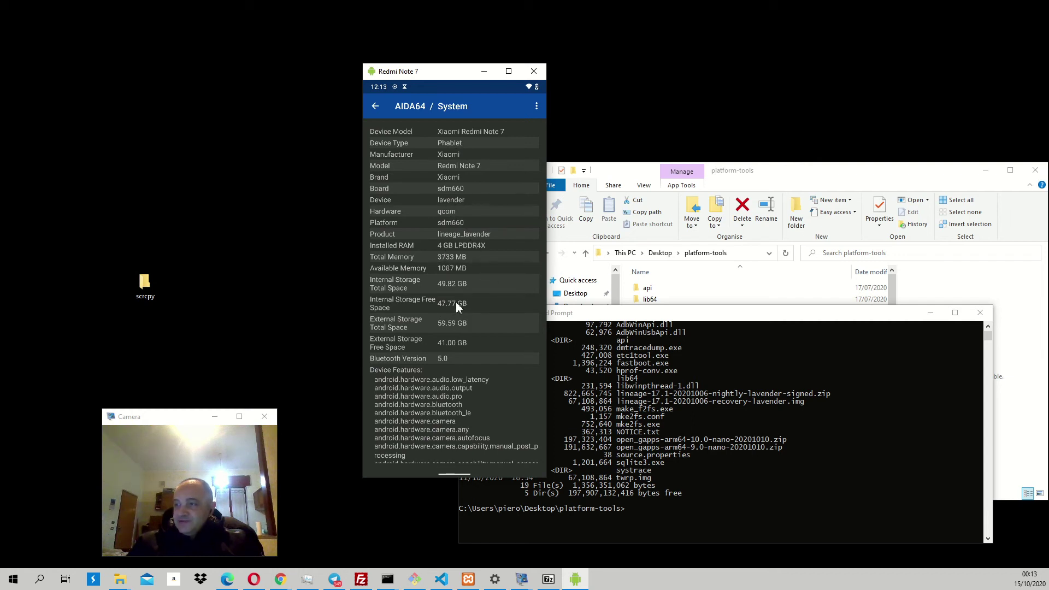
scroll(470, 355, down, 2)
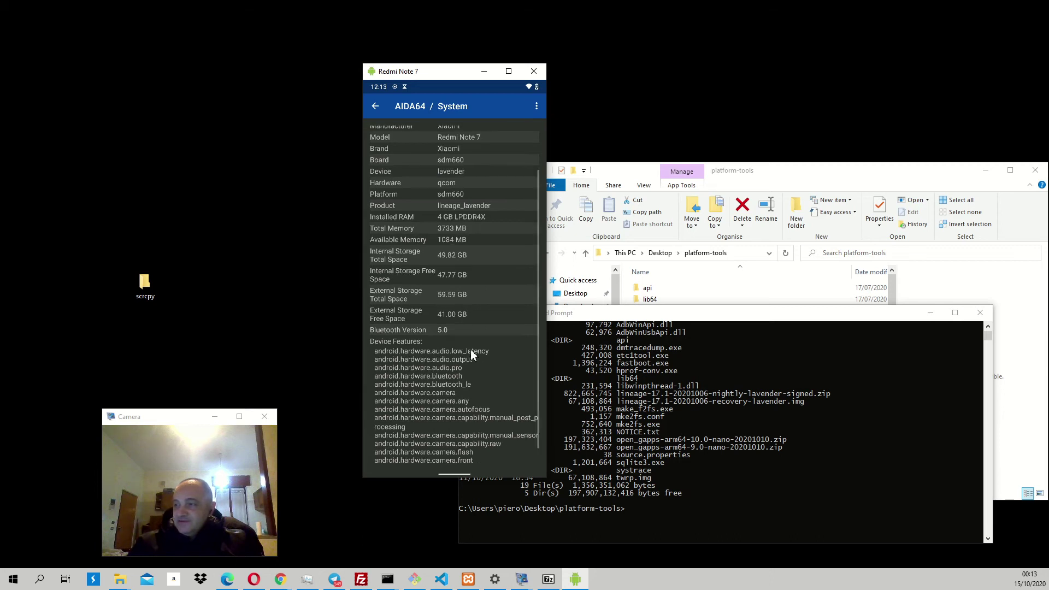
scroll(471, 350, down, 5)
scroll(468, 338, down, 5)
scroll(468, 338, up, 5)
scroll(468, 339, up, 5)
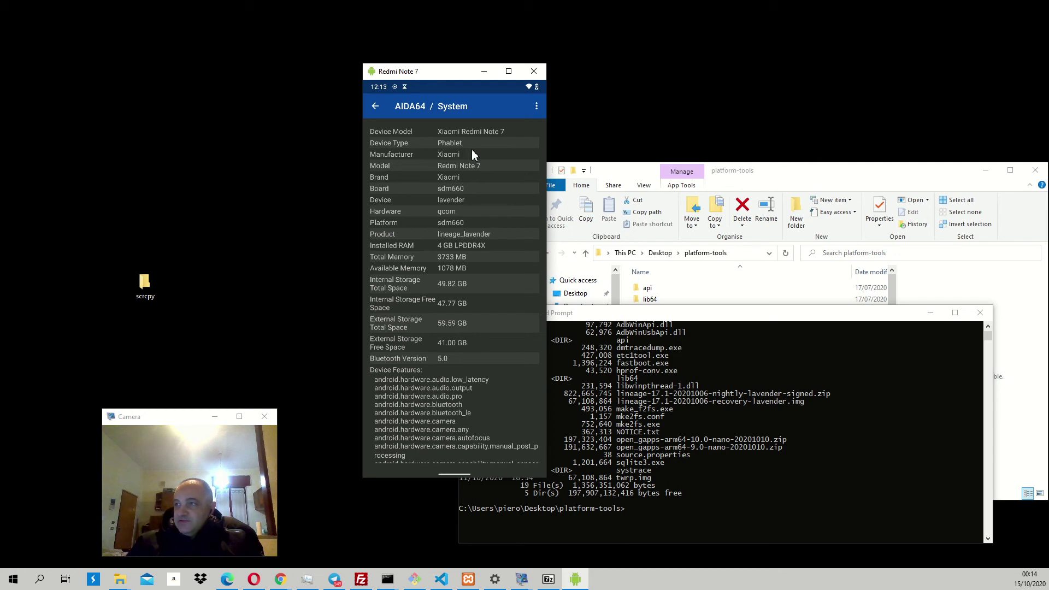
click(375, 107)
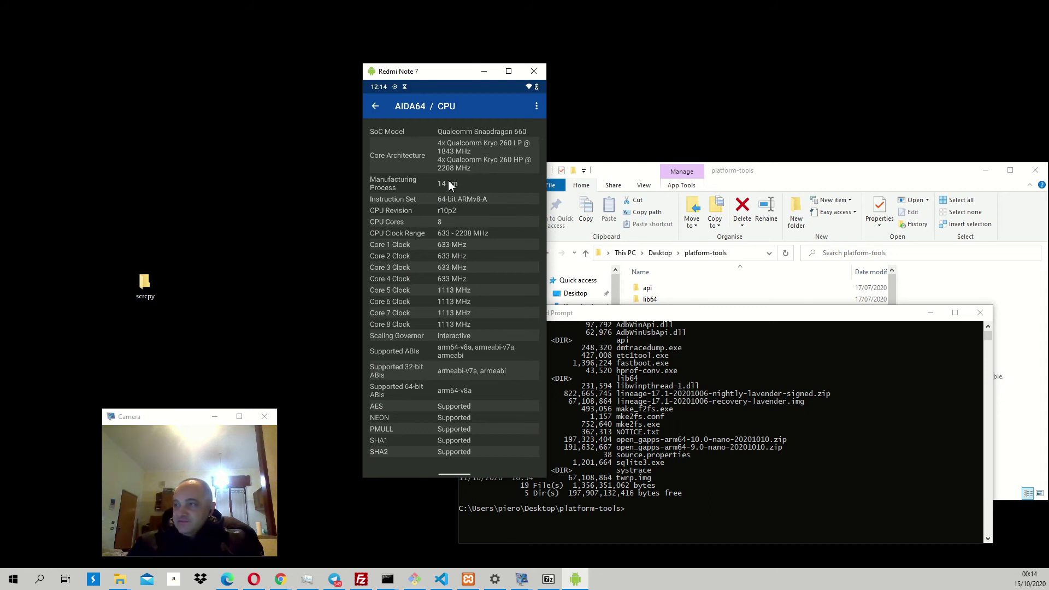
click(383, 109)
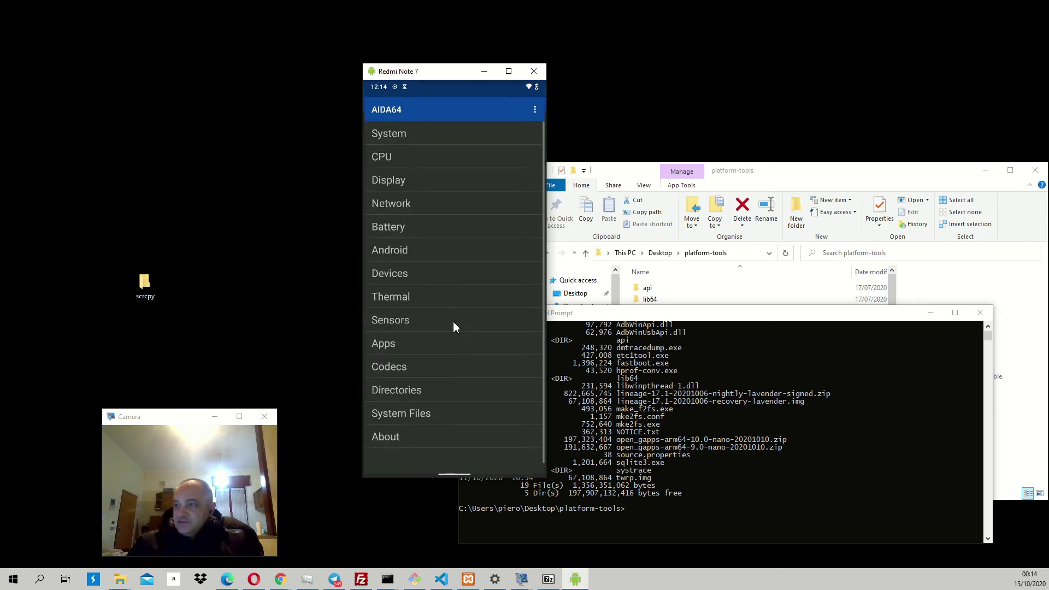
click(430, 257)
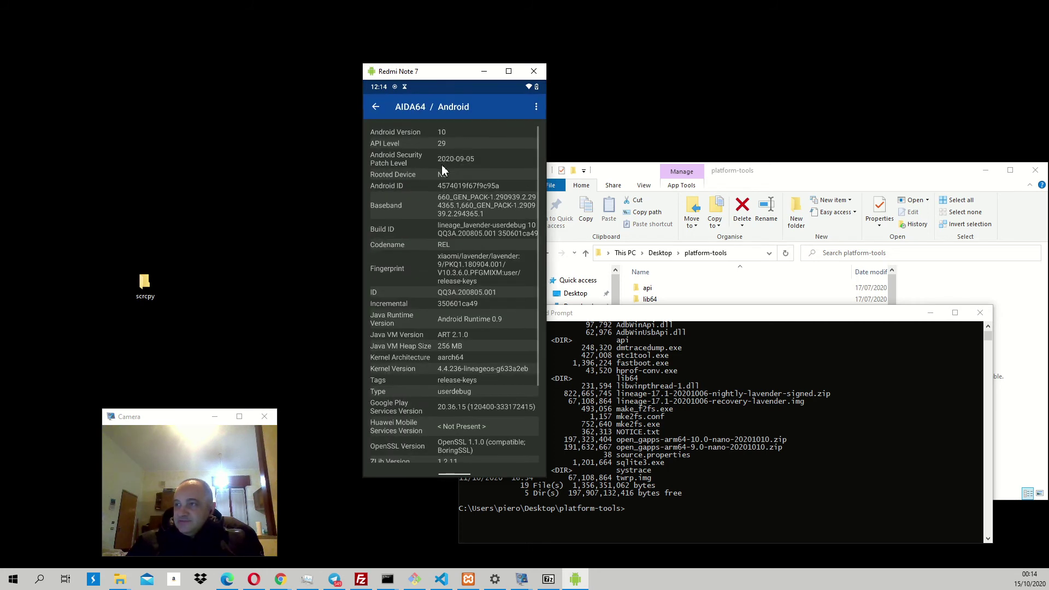
drag(424, 282, 445, 141)
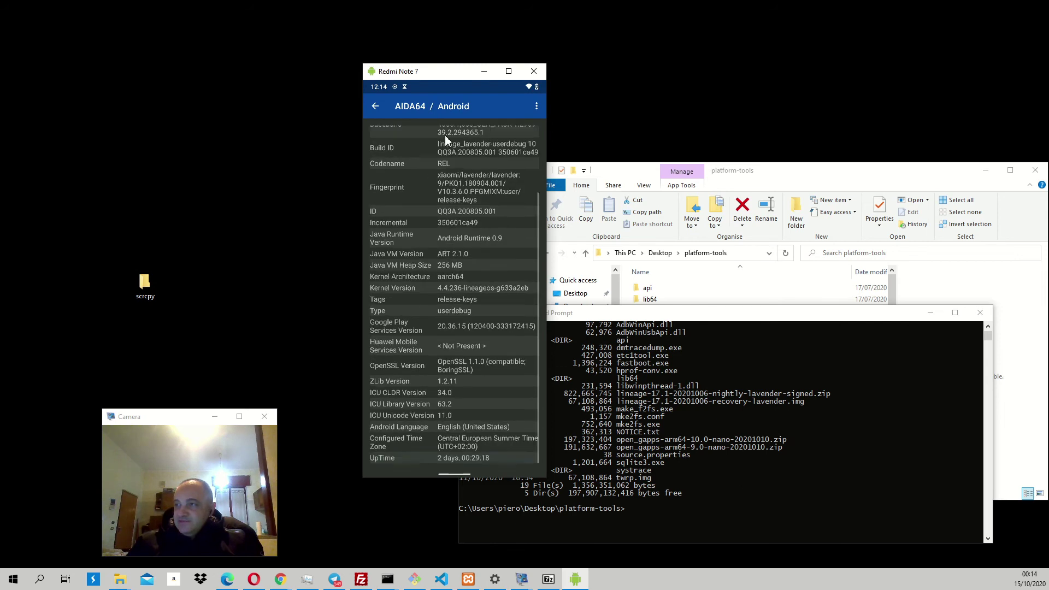
drag(451, 302, 441, 380)
- View AIDA64's Sensors information after dismissing the TrenDevice ad, then return to the main menu
click(377, 108)
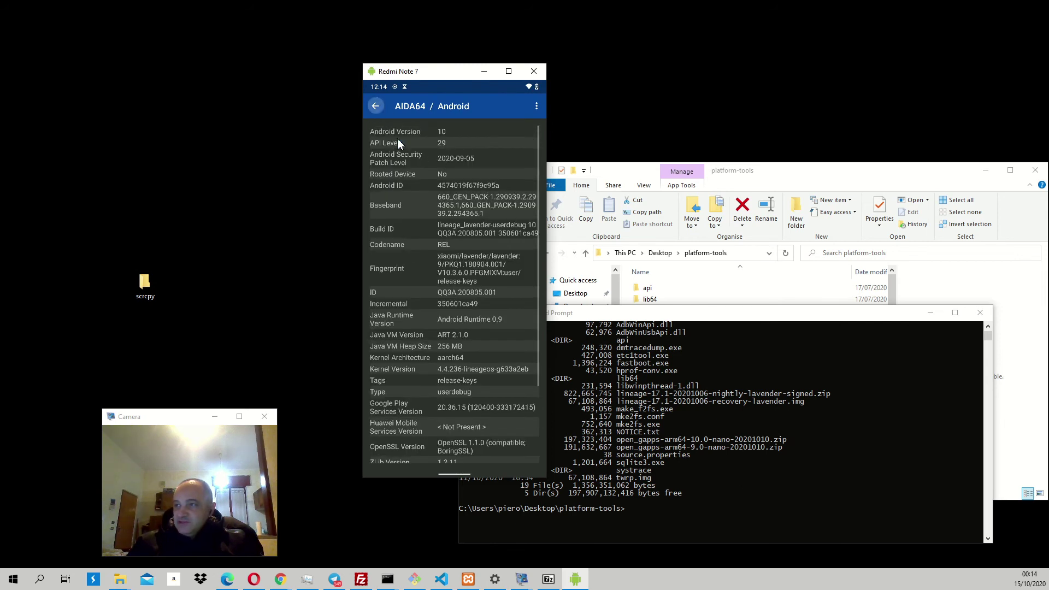
click(423, 317)
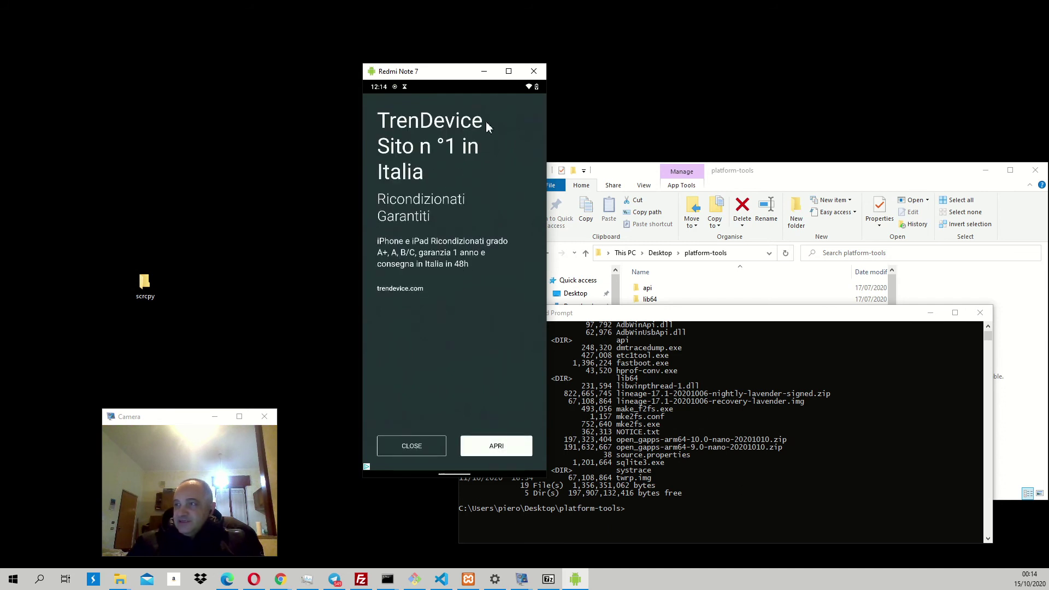
click(411, 445)
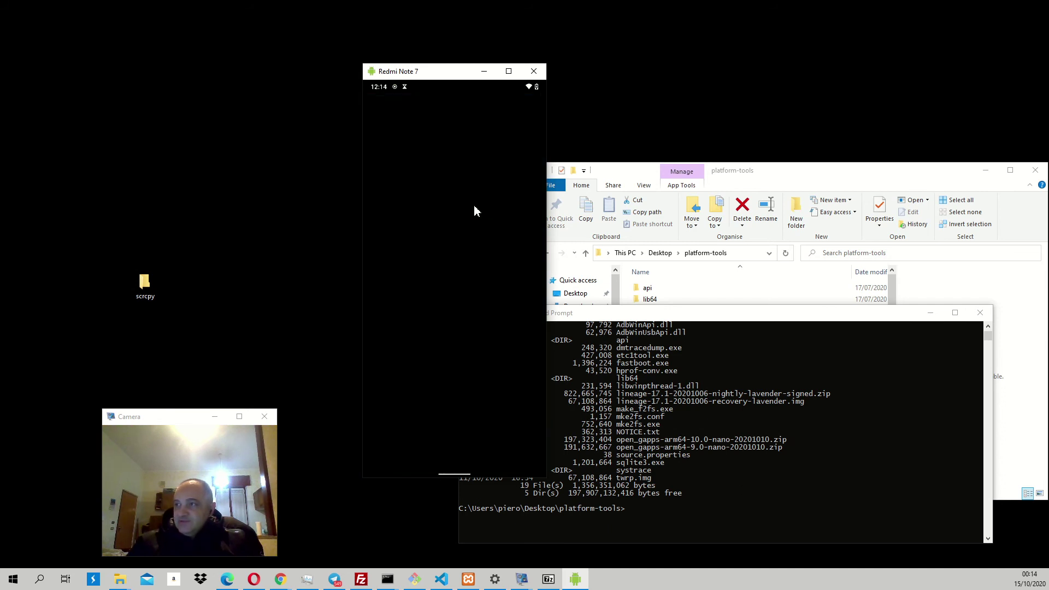
scroll(466, 227, down, 3)
scroll(467, 246, down, 3)
scroll(465, 378, down, 2)
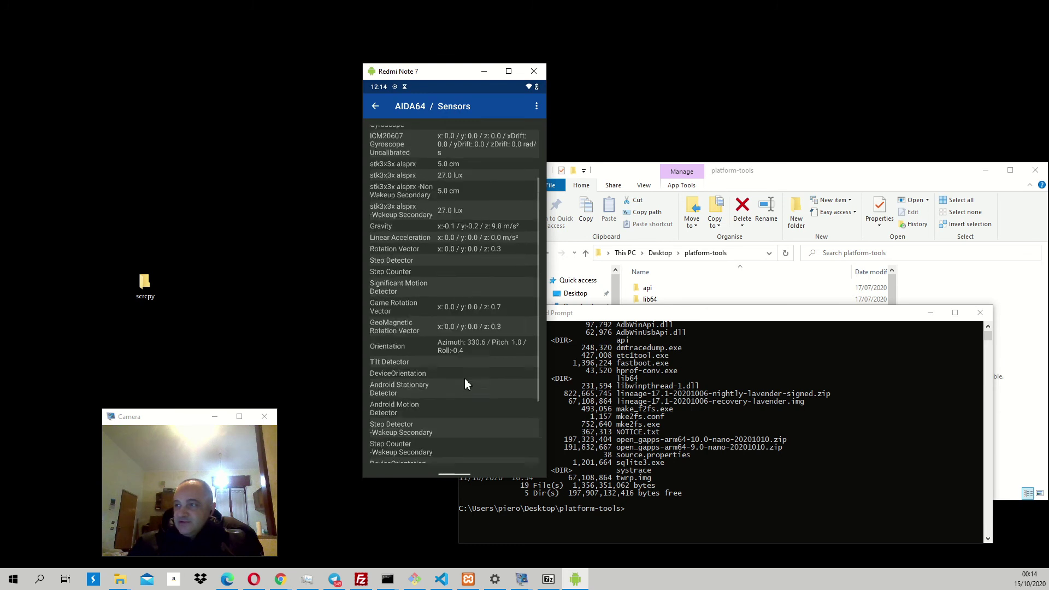
scroll(465, 377, up, 3)
click(374, 106)
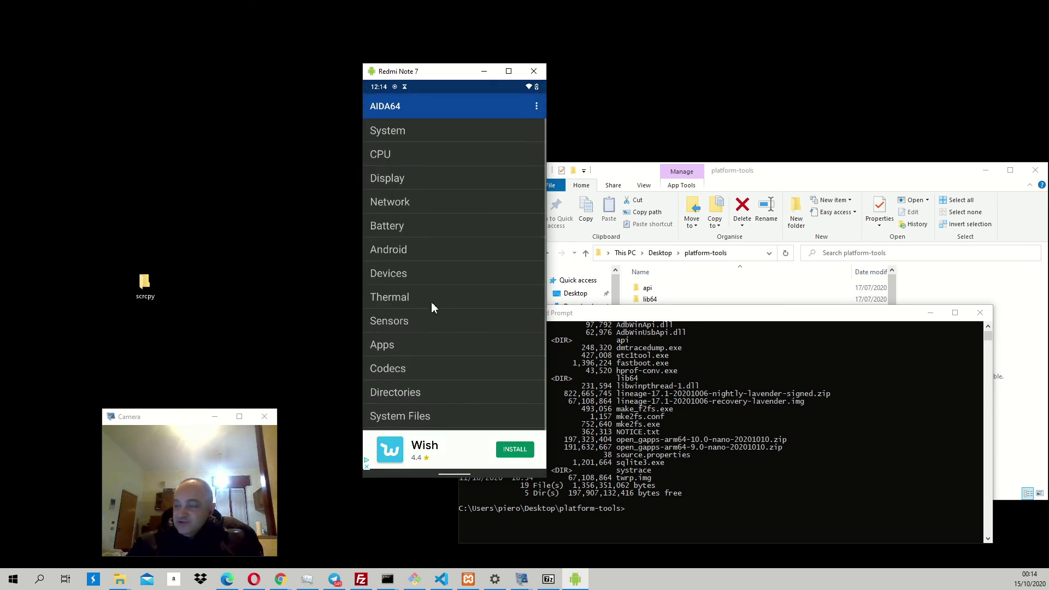
scroll(462, 310, down, 1)
scroll(451, 263, up, 1)
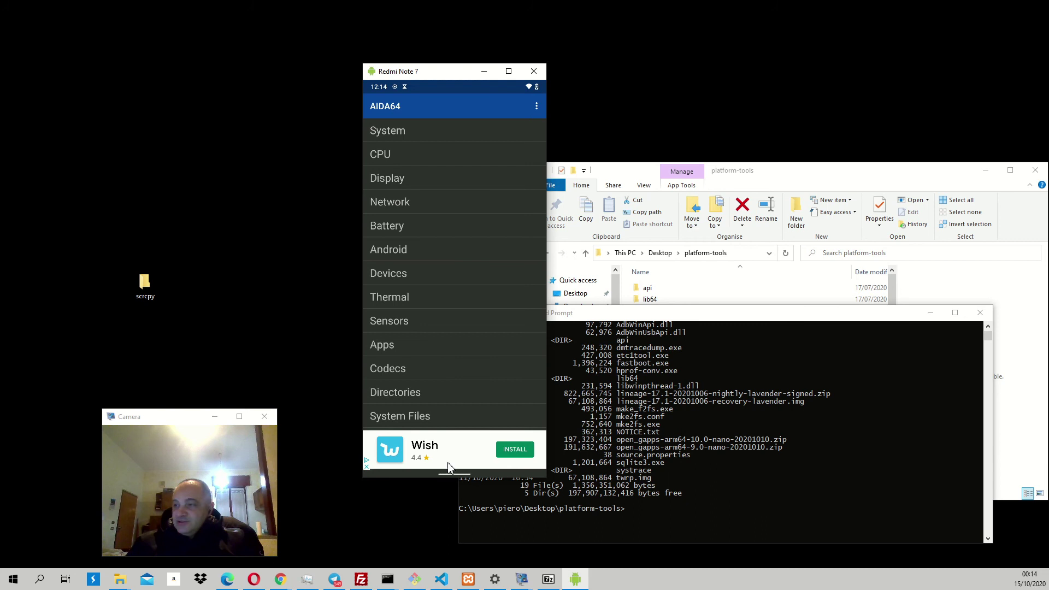
- Close AIDA64, open Settings from quick settings, and search 'develo' for Developer options
drag(449, 468, 470, 115)
drag(449, 377, 473, 216)
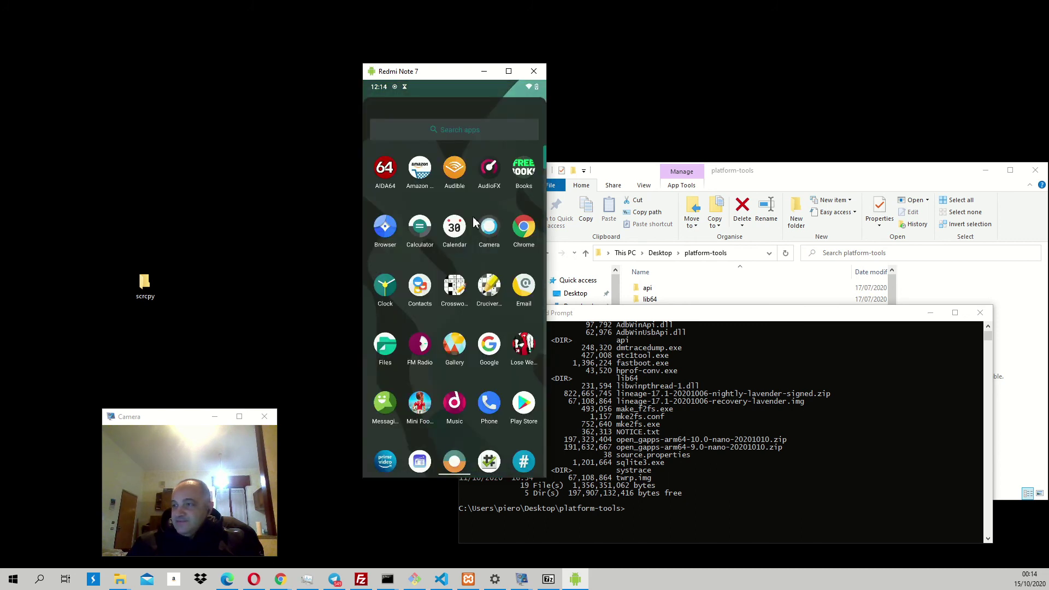
mouse_move(523, 90)
mouse_down()
mouse_move(507, 110)
mouse_move(504, 181)
mouse_up()
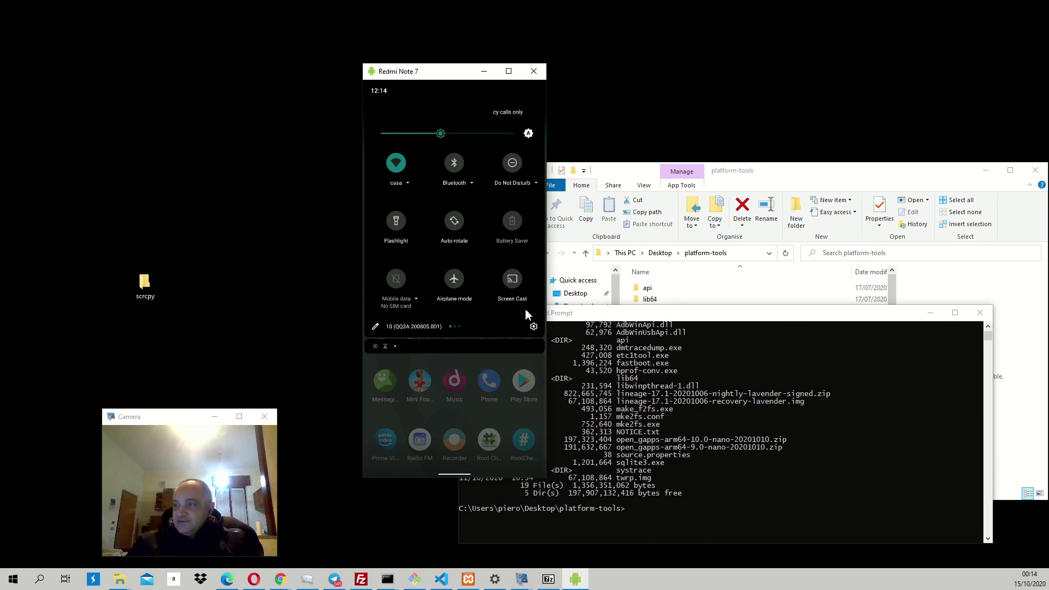
click(533, 326)
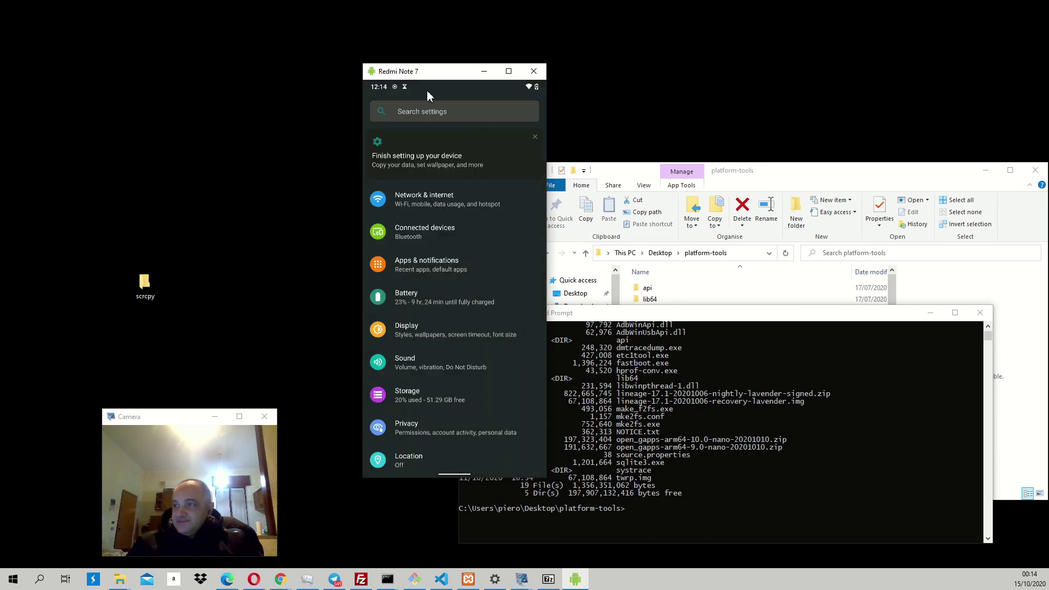
click(415, 110)
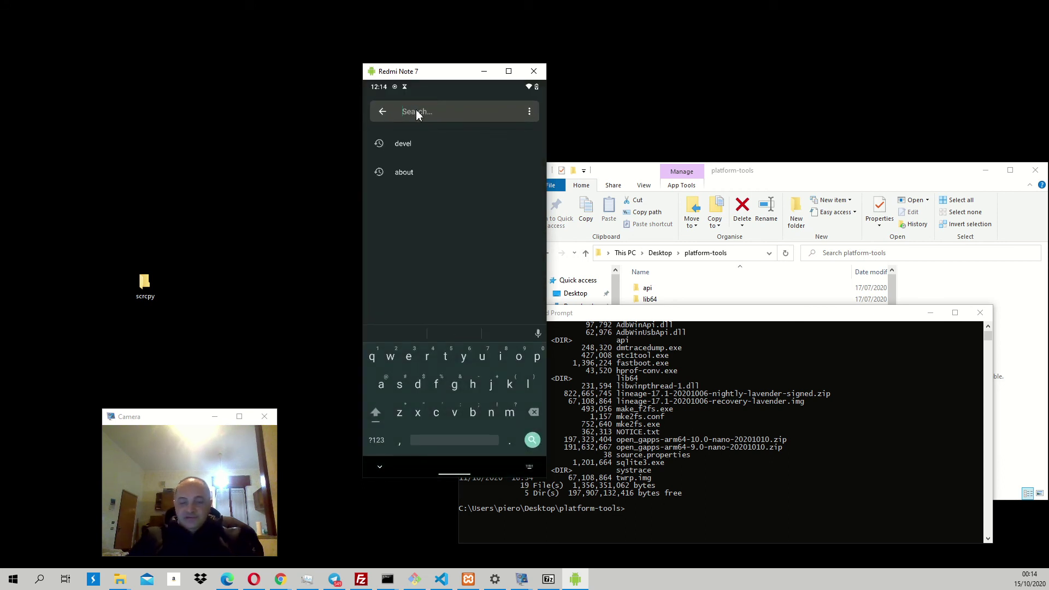
text(develo)
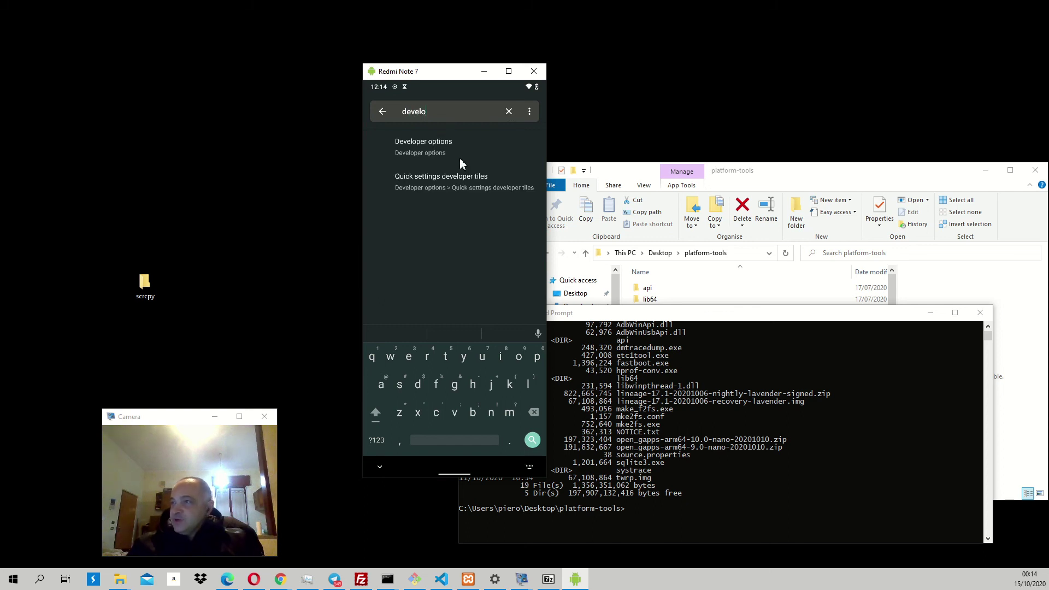
click(460, 160)
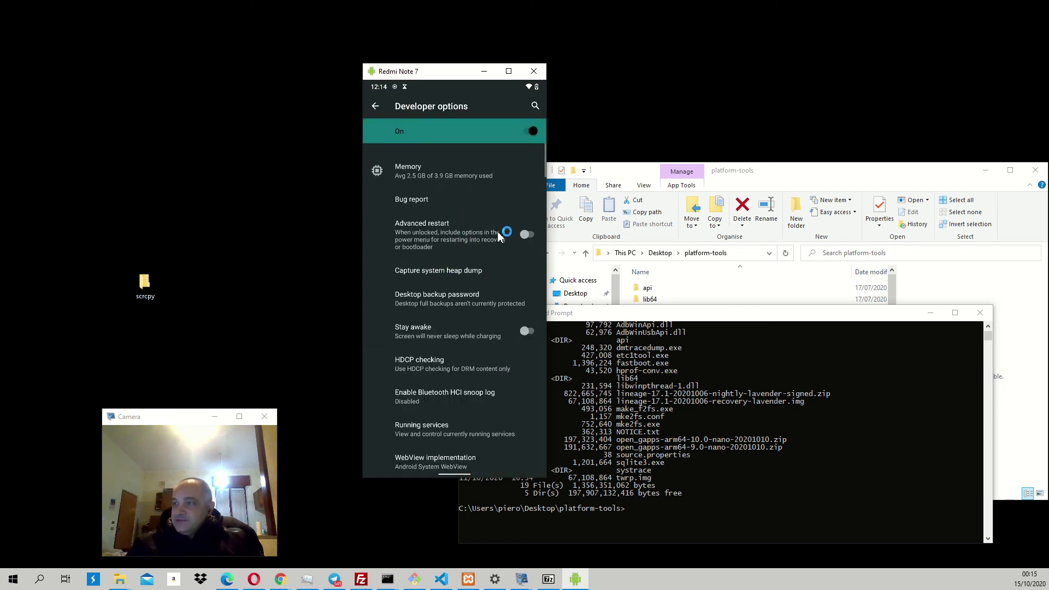
drag(468, 345, 464, 245)
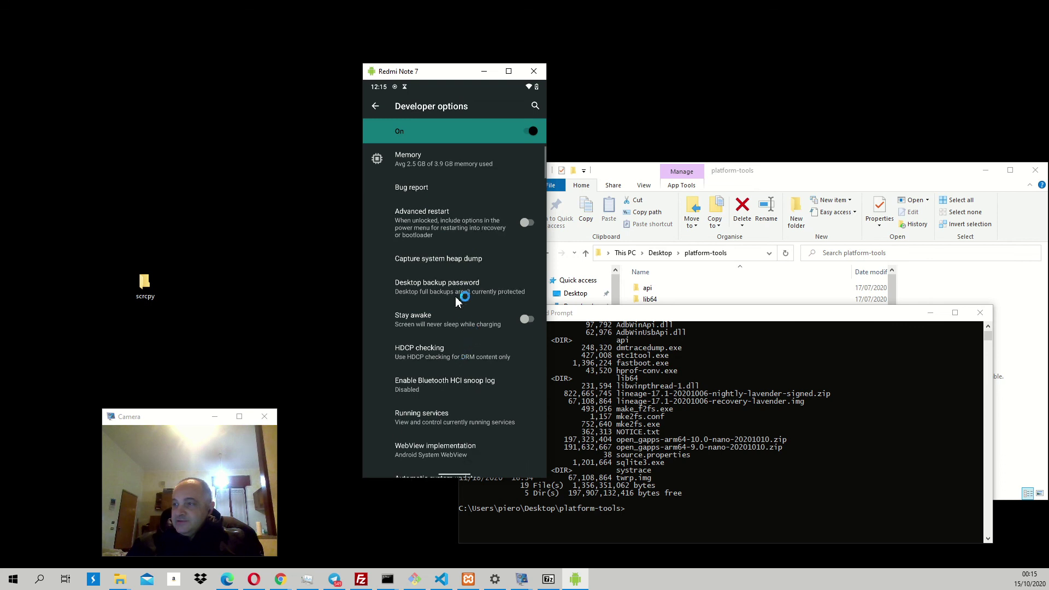
drag(462, 402, 461, 287)
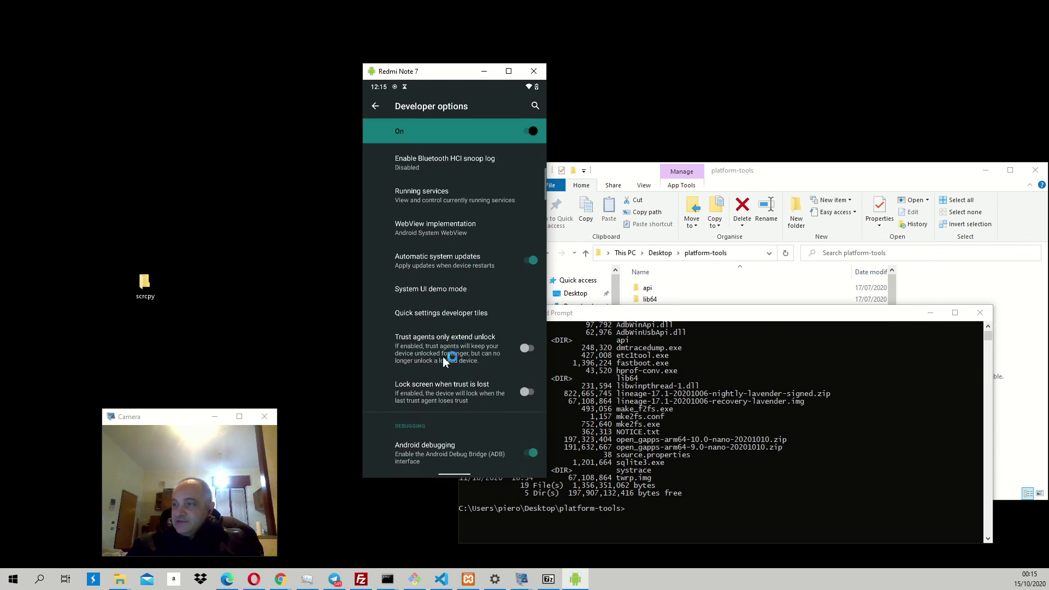
drag(445, 356, 447, 251)
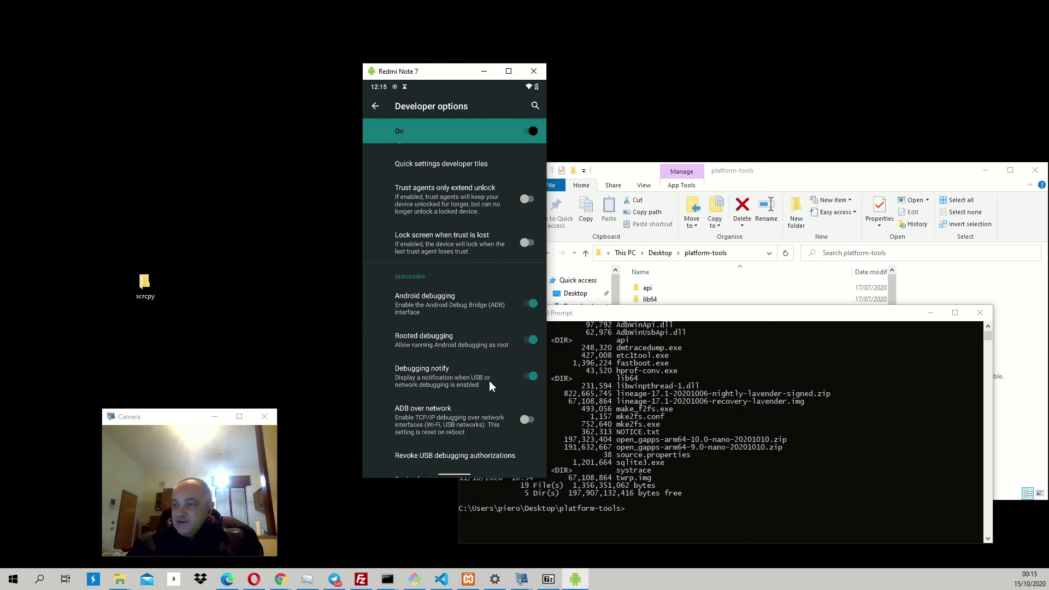
drag(468, 404, 444, 291)
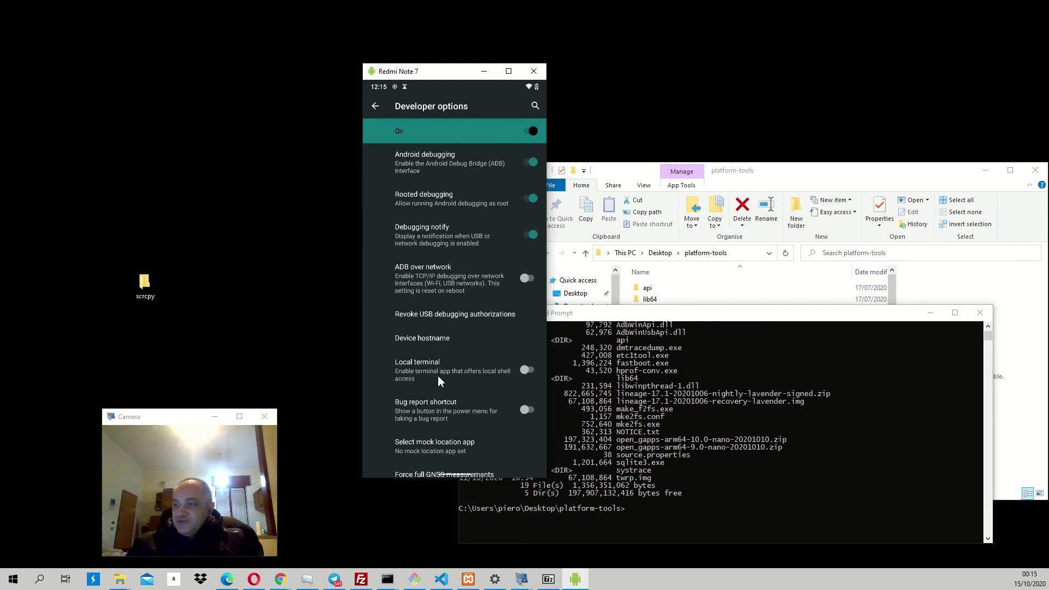
drag(458, 385, 478, 264)
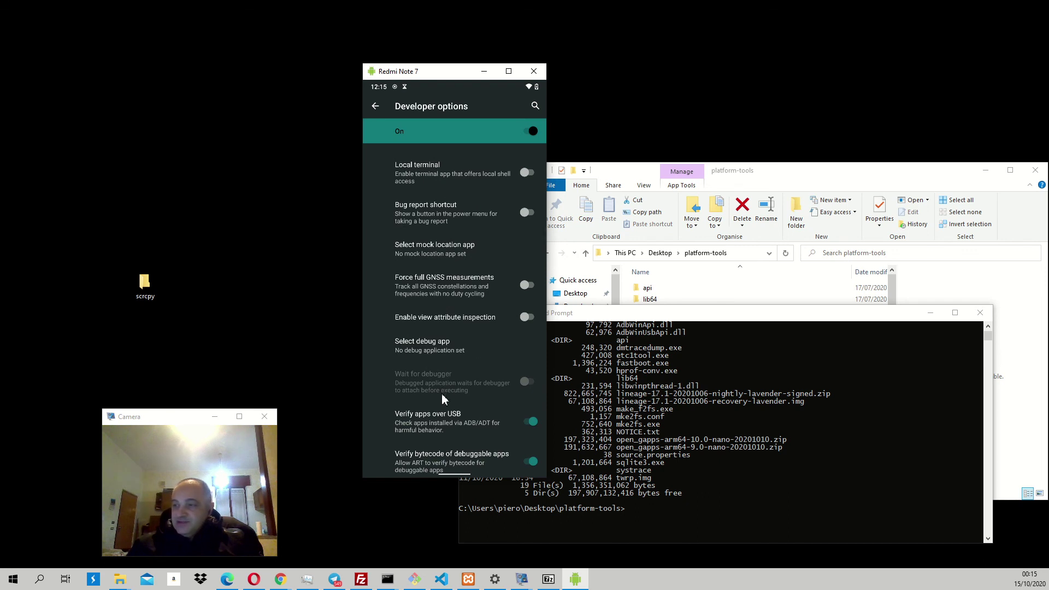
drag(439, 398, 451, 311)
drag(449, 377, 445, 260)
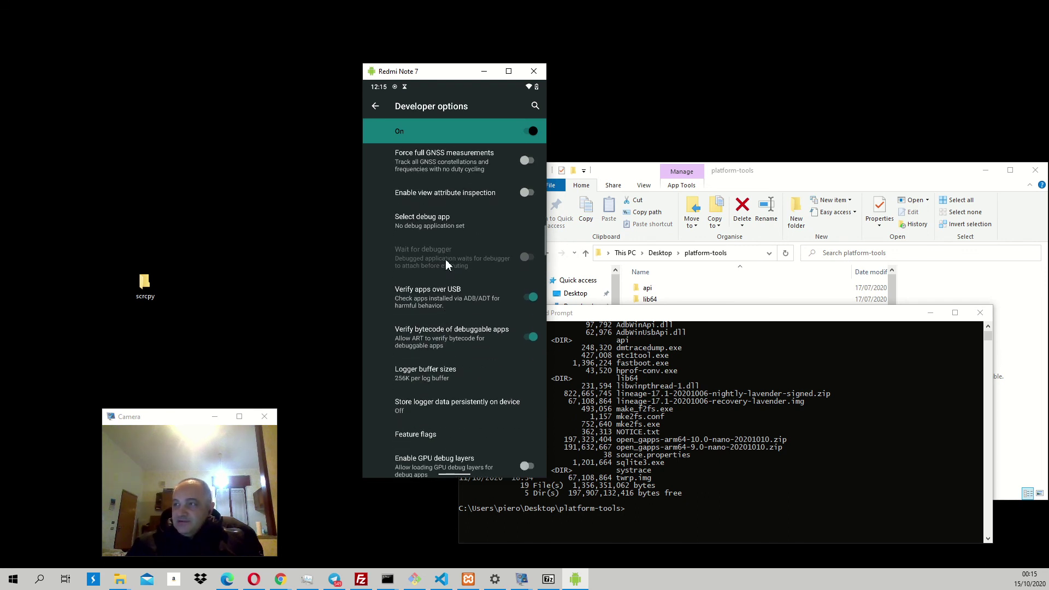
drag(456, 350, 453, 239)
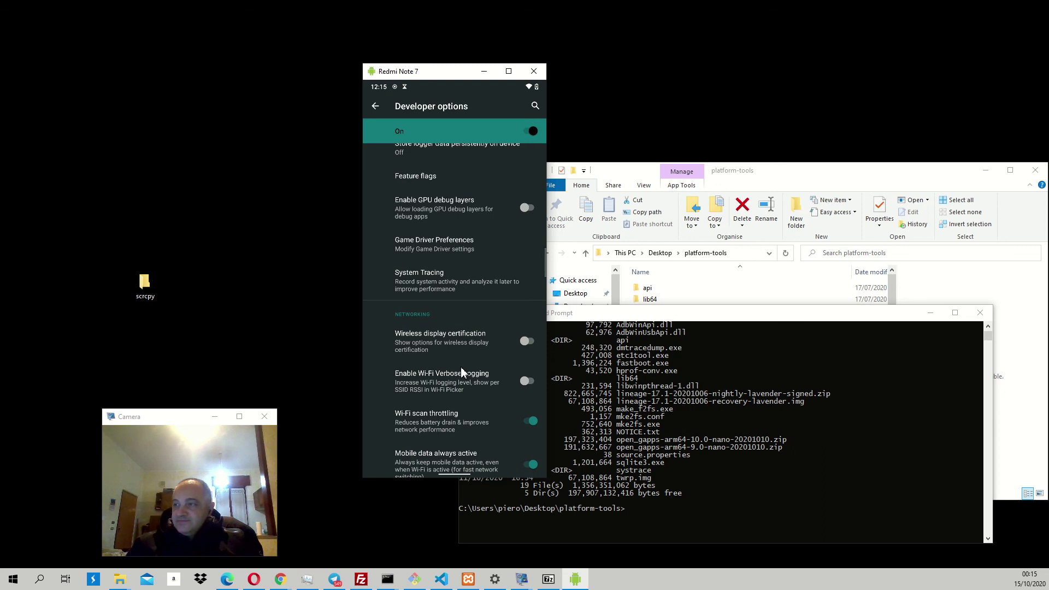
drag(465, 369, 463, 232)
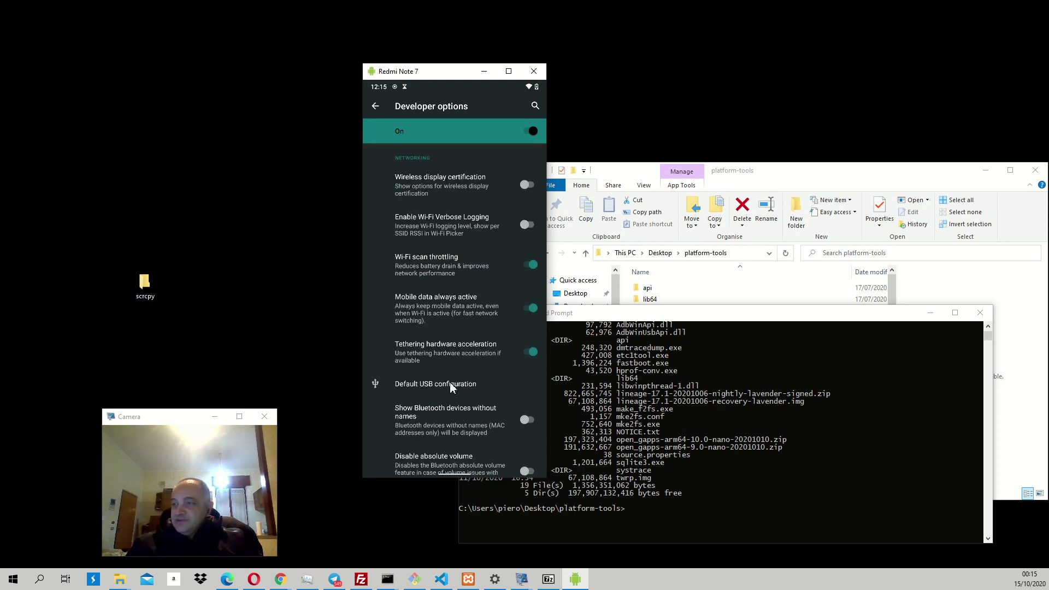
drag(453, 385, 446, 270)
drag(449, 372, 451, 209)
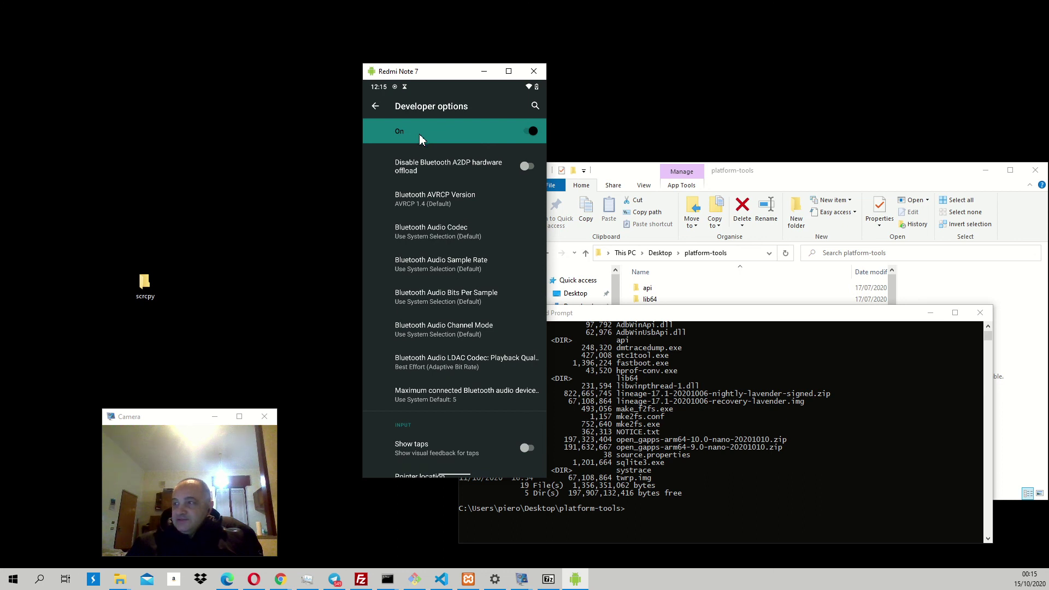
click(750, 166)
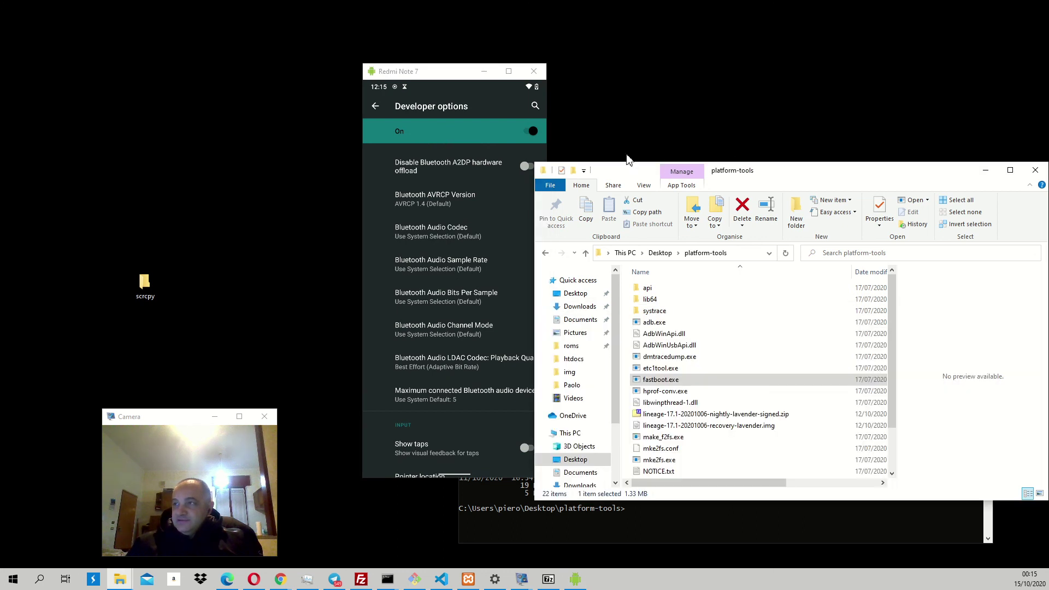
drag(494, 87, 449, 82)
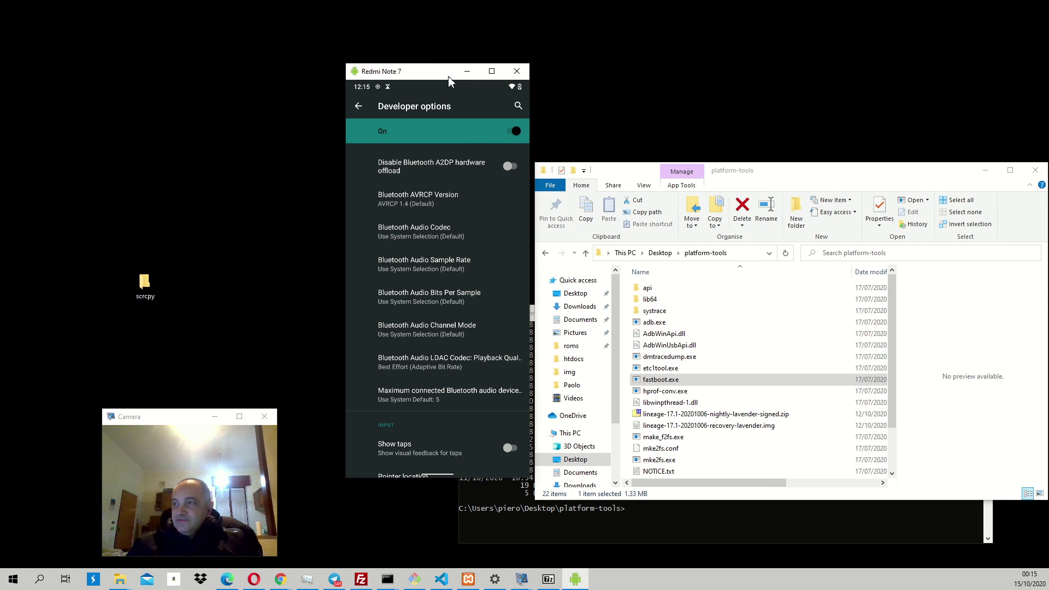
click(800, 185)
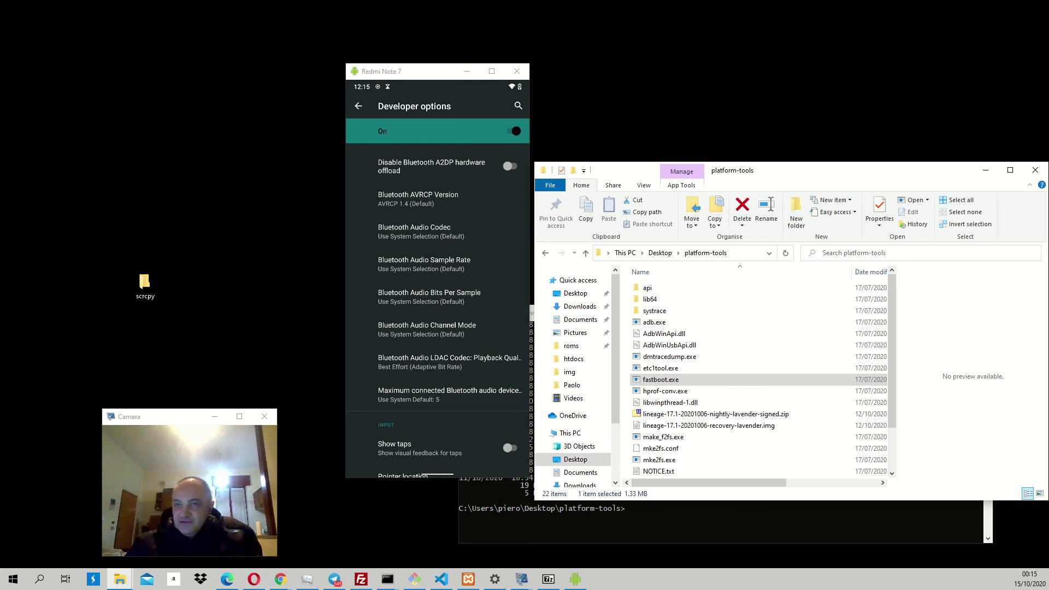
key(alt+Tab)
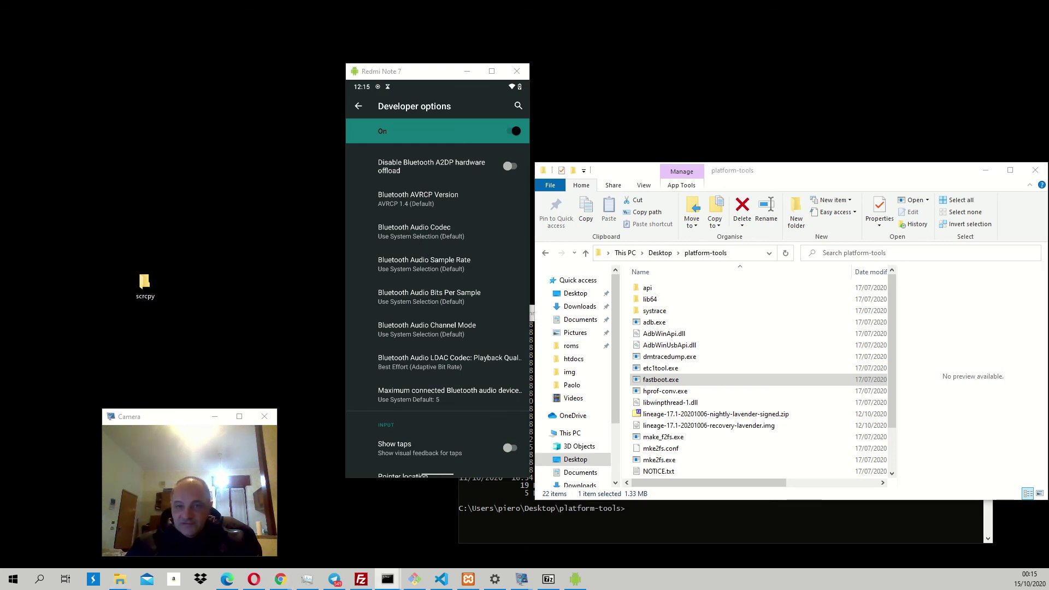
key(alt+Tab)
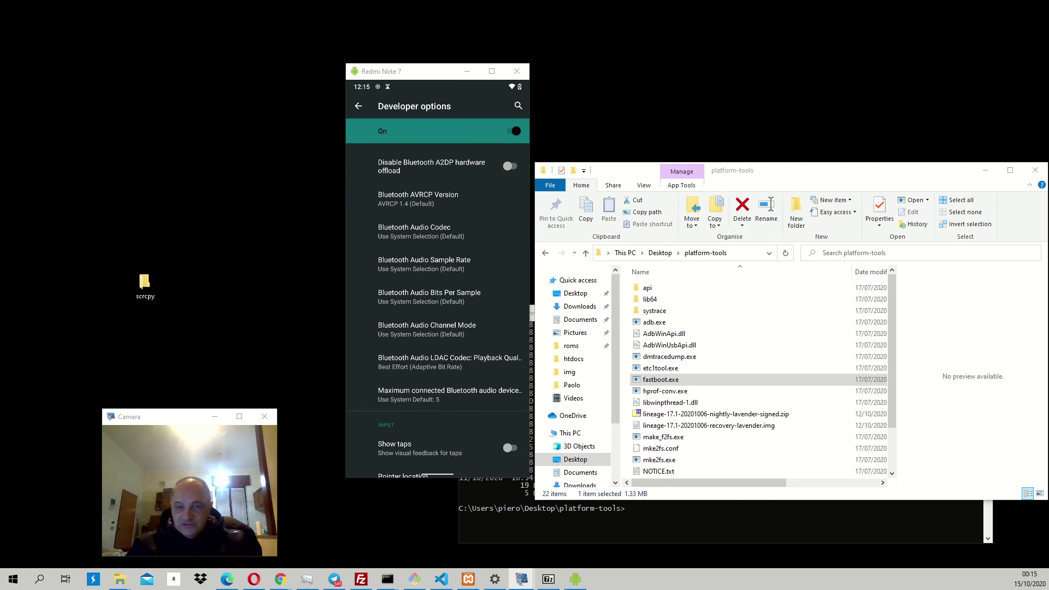